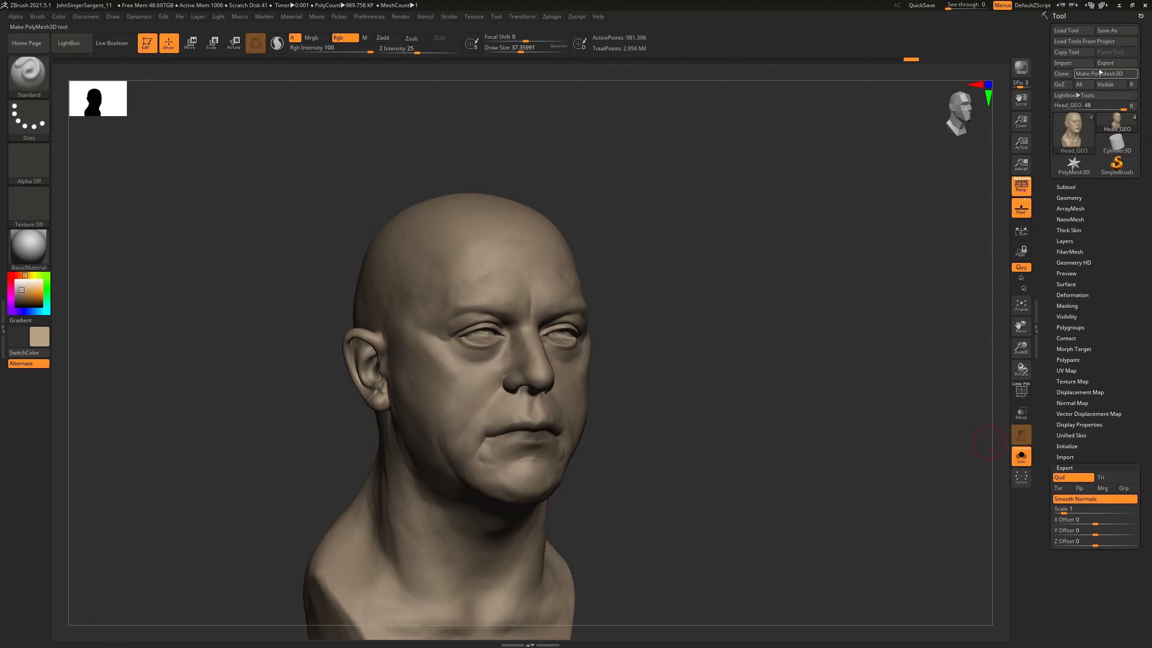
# - Export the head mesh as Head_GEO.obj into the Exports folder, replacing the existing file
pyautogui.click(1116, 63)
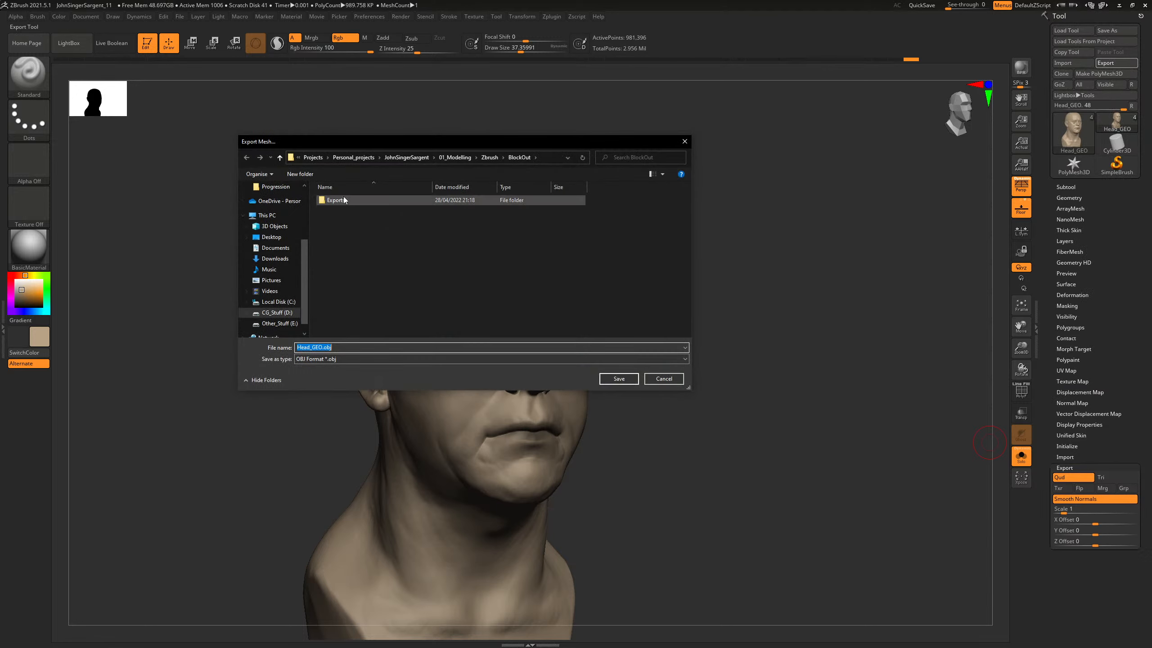
pyautogui.doubleClick(336, 200)
pyautogui.click(619, 378)
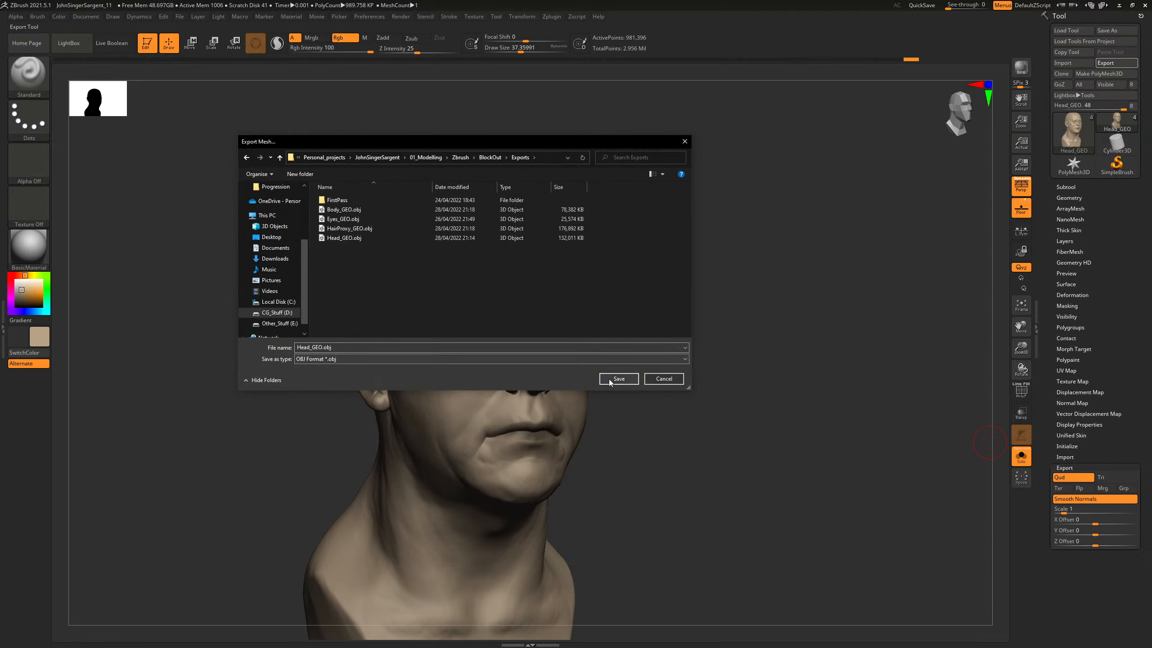
pyautogui.click(598, 320)
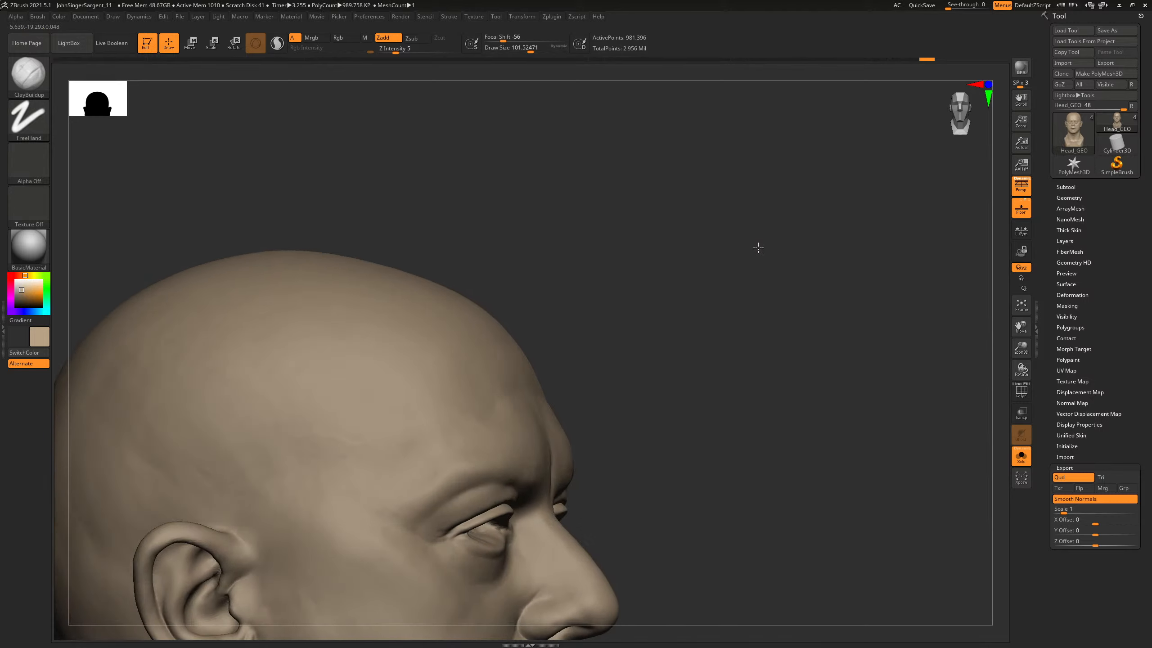
# - Build up the forehead and upper skull of the head sculpt with the ClayBuildup brush
pyautogui.moveTo(756, 249); pyautogui.dragTo(713, 267)
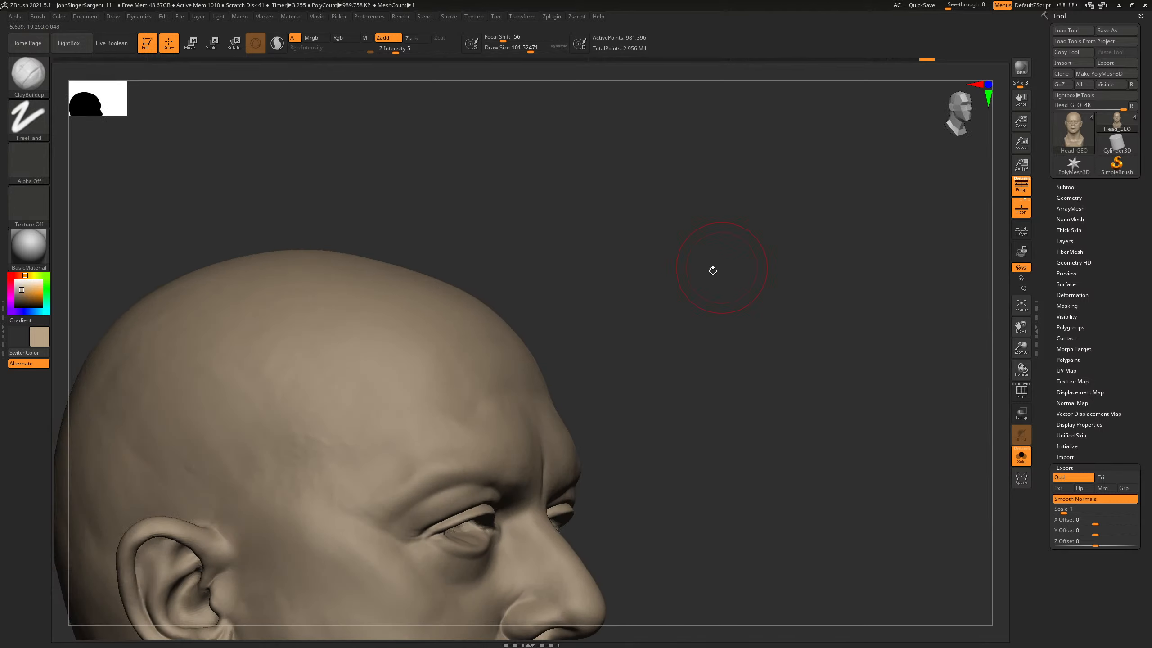
pyautogui.moveTo(495, 346); pyautogui.dragTo(539, 329)
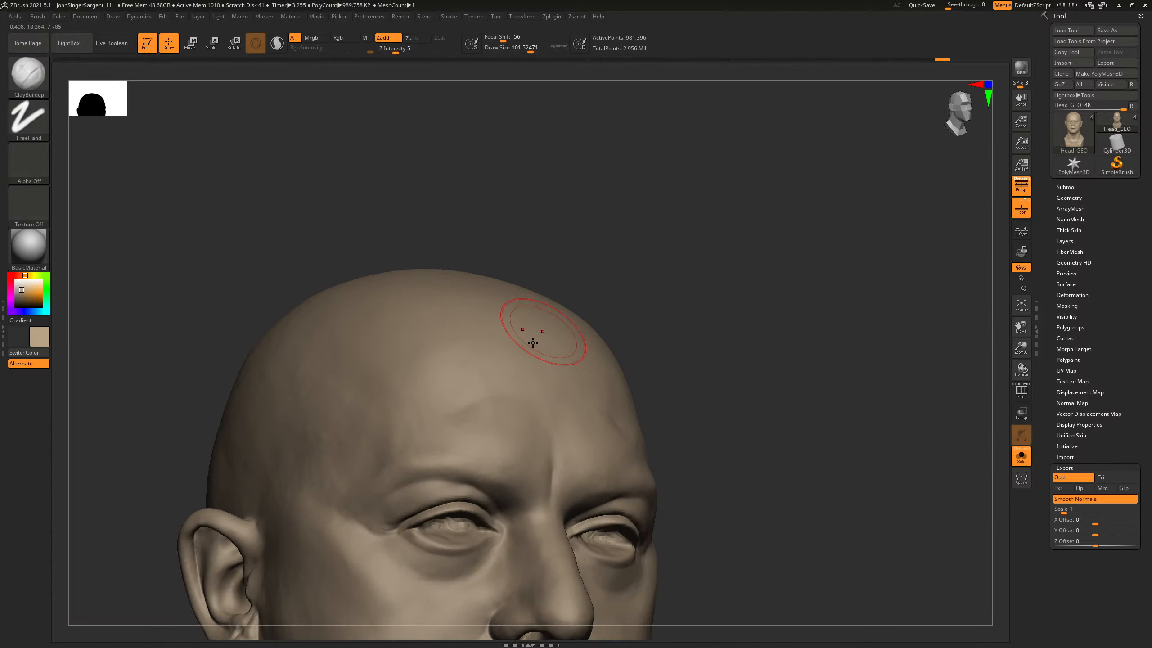
pyautogui.moveTo(588, 384); pyautogui.dragTo(561, 360)
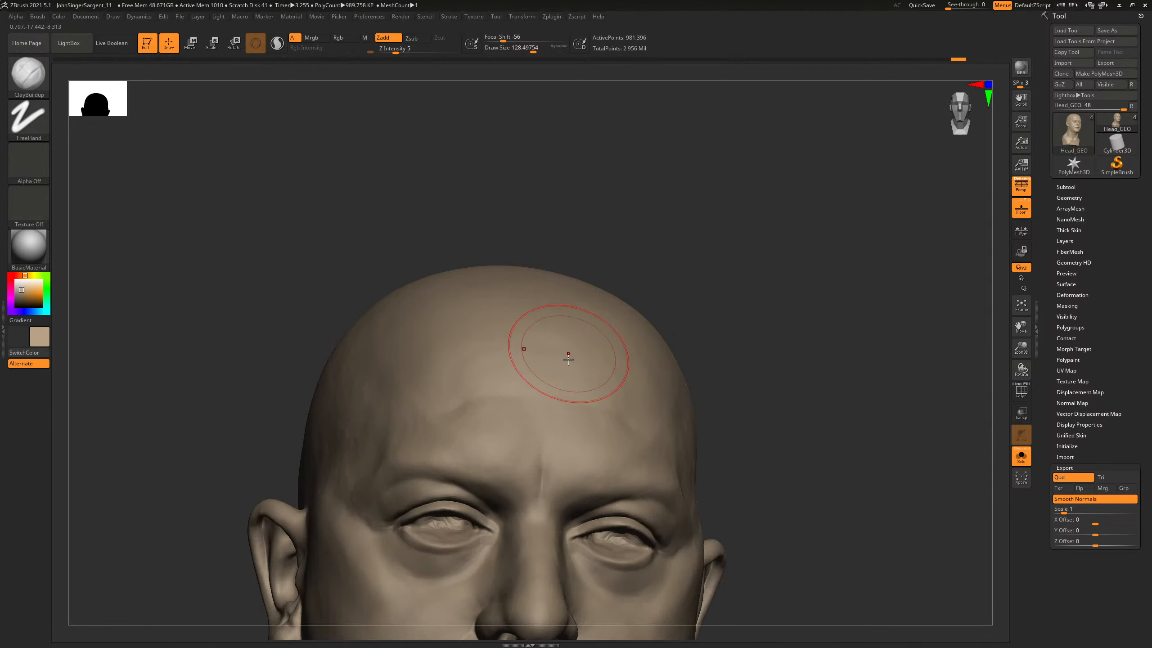
# - Export the head mesh again and switch to Maya, stepping back to the reference photo at frame 1006
pyautogui.click(1116, 62)
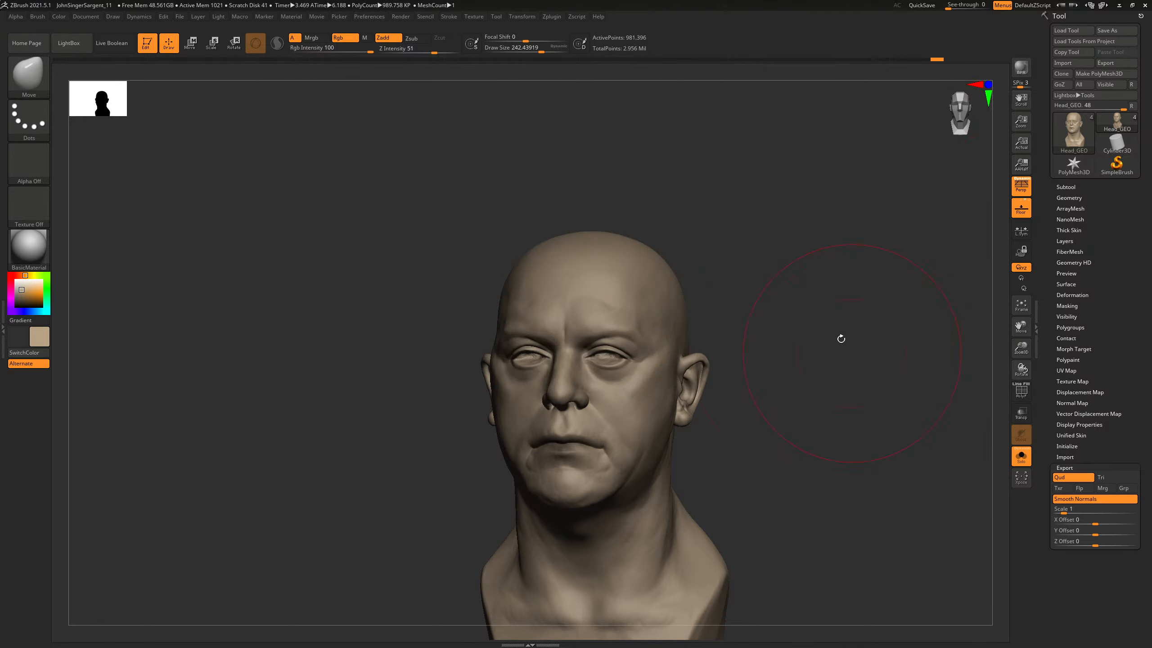
pyautogui.moveTo(801, 358); pyautogui.dragTo(817, 357)
pyautogui.hotkey('alt', 'Tab')
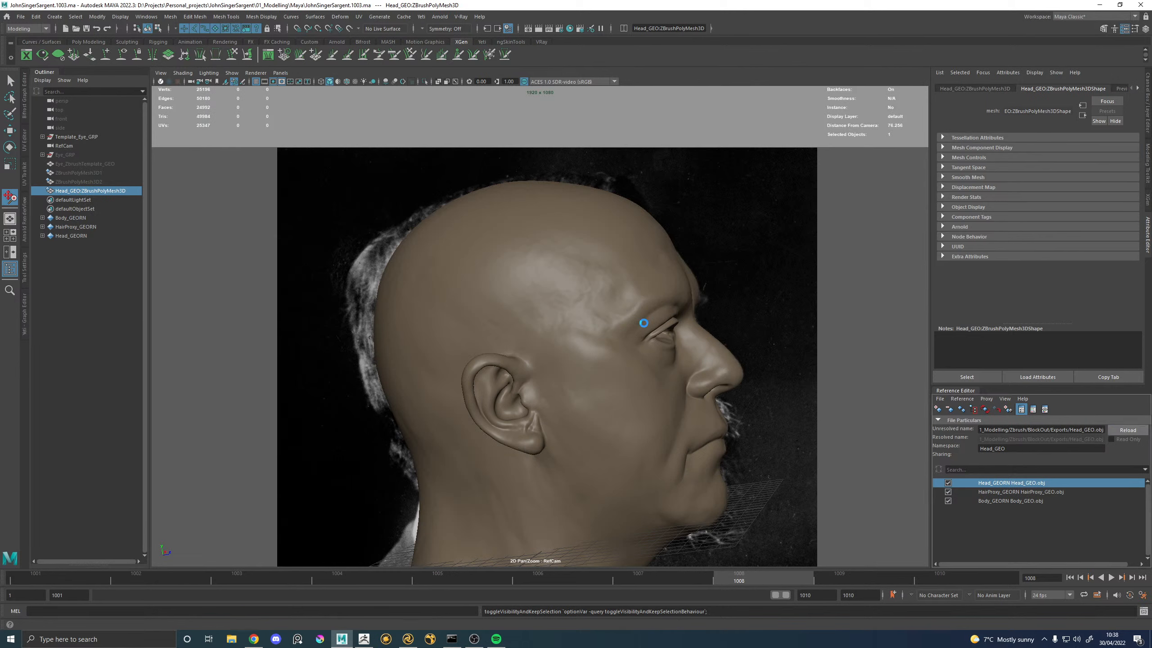
pyautogui.hotkey('alt', ',')
pyautogui.hotkey('alt', ',')
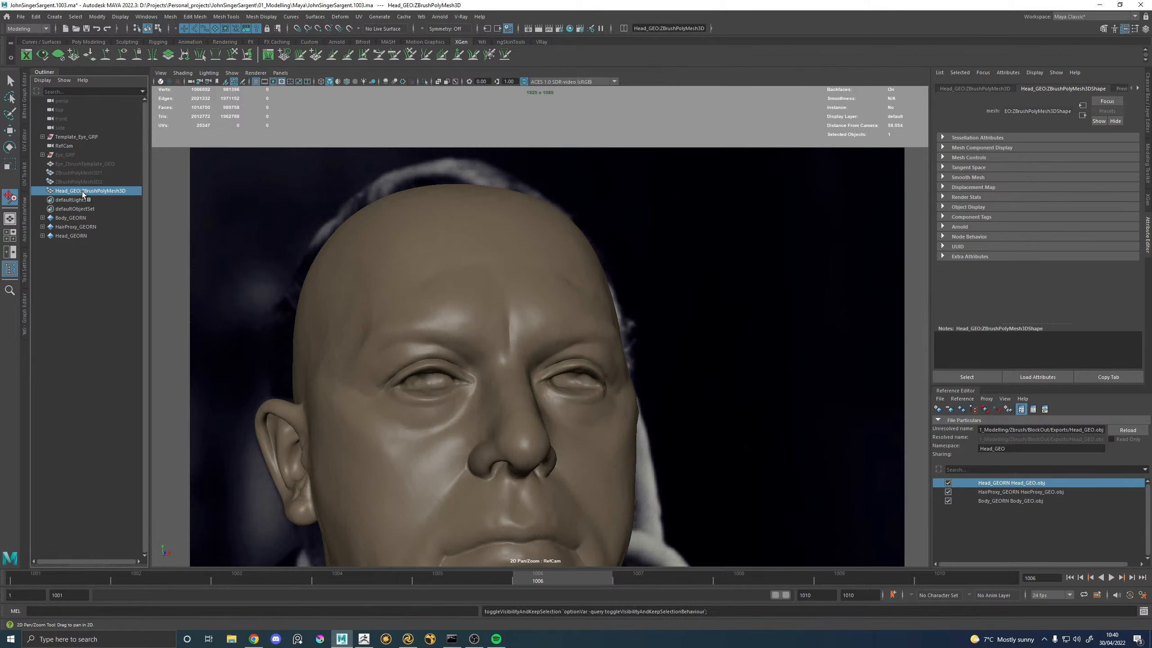
# - Compare the head mesh with the frame 1006 reference photo by repeatedly toggling the mesh's visibility
pyautogui.press('h')
pyautogui.press('h')
pyautogui.press('h')
pyautogui.press('h')
pyautogui.press('h')
pyautogui.press('h')
pyautogui.press('h')
pyautogui.press('h')
pyautogui.press('h')
pyautogui.press('h')
pyautogui.press('h')
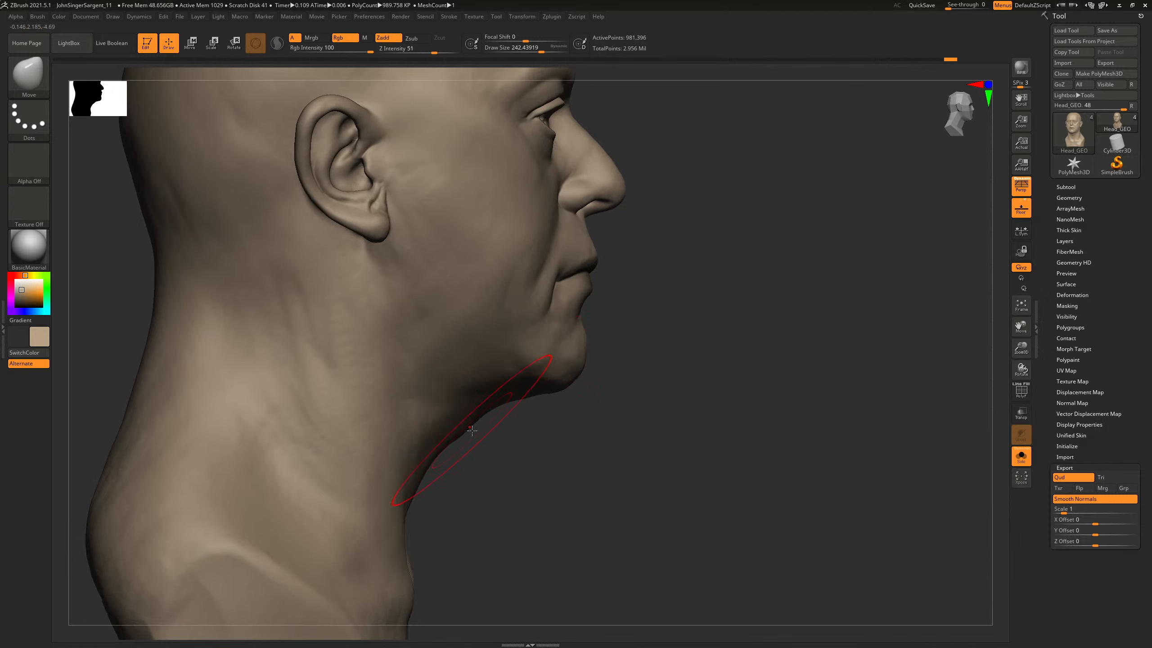
# - In ZBrush, undo the last edit and reduce the Move brush's draw size for working on the neck below the chin
pyautogui.press('s')
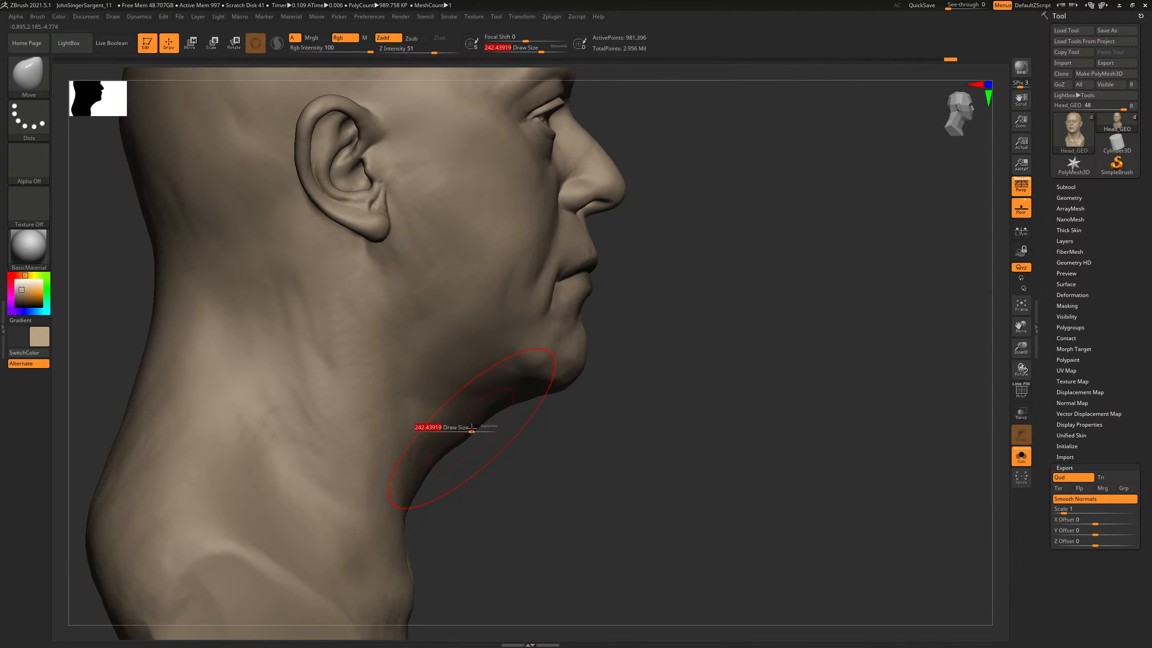
pyautogui.hotkey('ctrl', 'z')
pyautogui.moveTo(472, 429); pyautogui.dragTo(460, 430)
pyautogui.press('s')
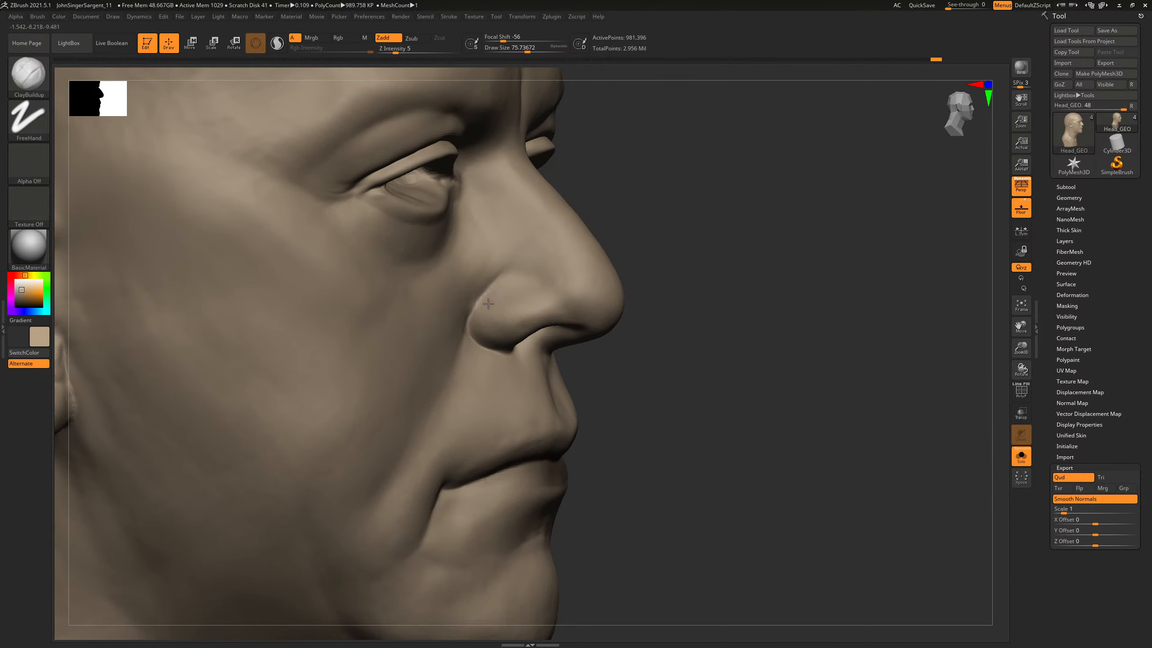
# - Refine the nostril wing and surrounding cheek with the ClayBuildup brush, slightly enlarging its draw size
pyautogui.moveTo(717, 257); pyautogui.dragTo(553, 335)
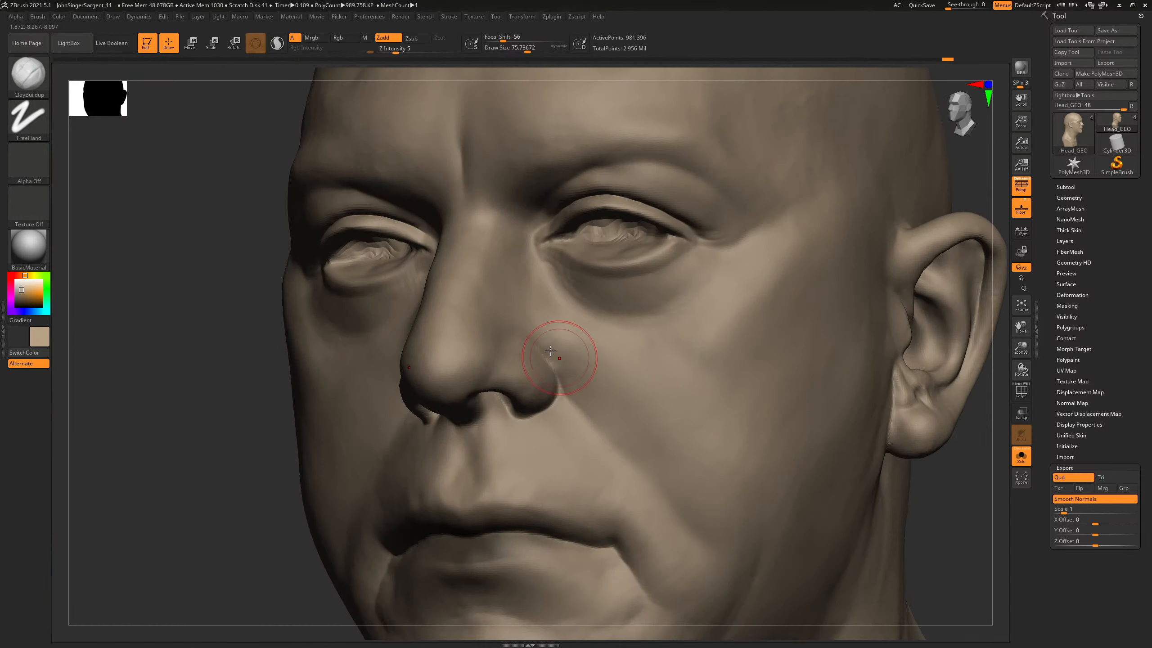
pyautogui.moveTo(244, 527); pyautogui.dragTo(225, 529)
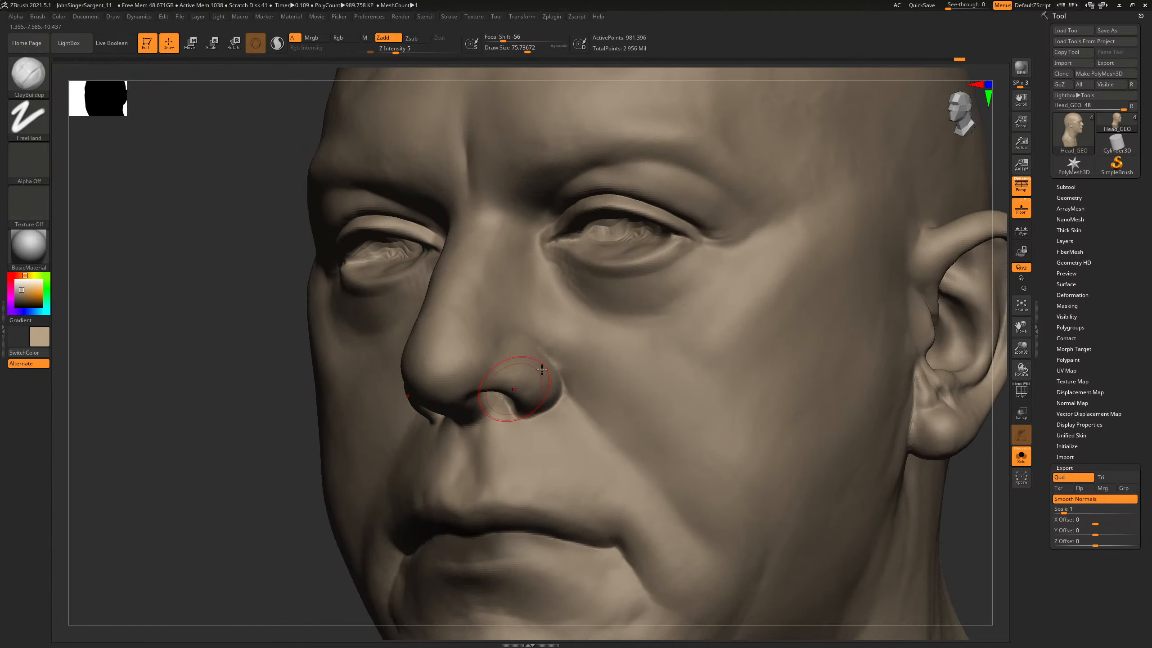
pyautogui.press('s')
pyautogui.moveTo(534, 359); pyautogui.dragTo(546, 360)
pyautogui.press('s')
pyautogui.moveTo(454, 389)
pyautogui.mouseDown()
pyautogui.moveTo(419, 420)
pyautogui.moveTo(634, 384)
pyautogui.mouseUp()
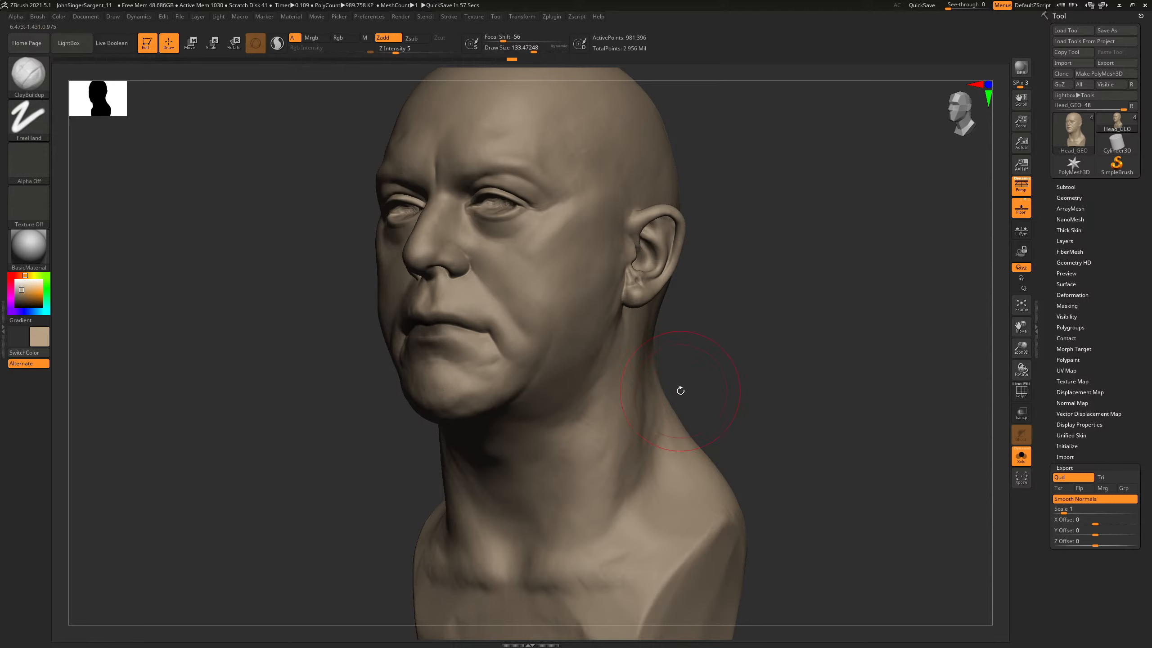
# - Select the Move brush and adjust the shape of the neck and jaw from several angles
pyautogui.moveTo(719, 376); pyautogui.dragTo(798, 379)
pyautogui.press('b')
pyautogui.press('m')
pyautogui.press('v')
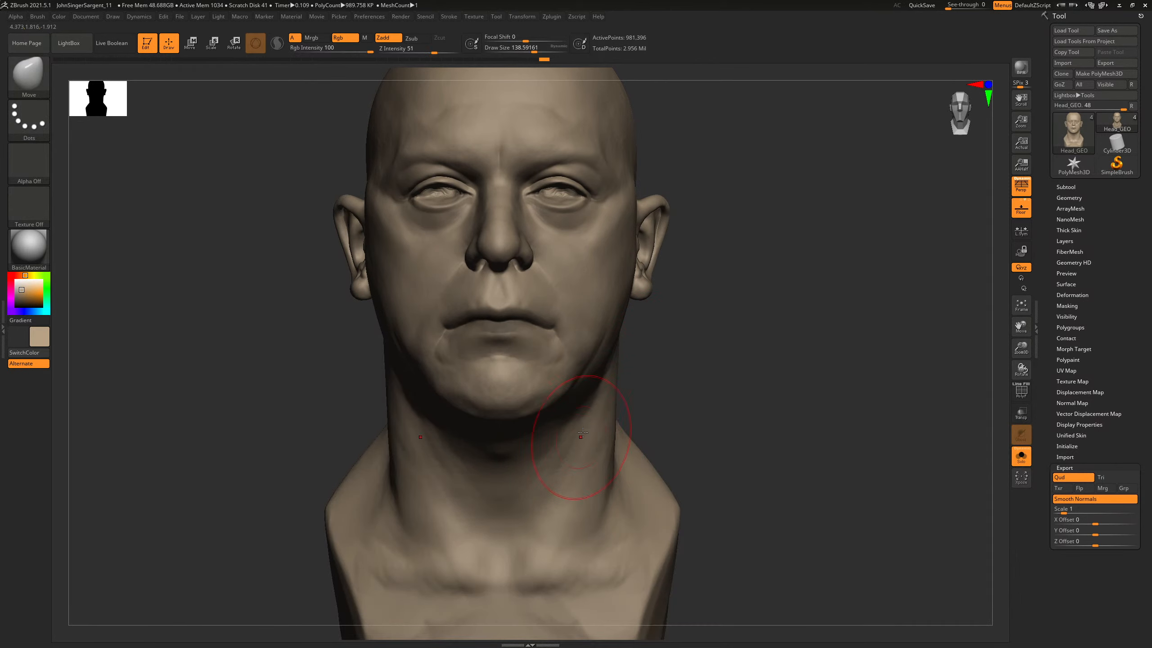
pyautogui.moveTo(618, 399)
pyautogui.mouseDown(button='right')
pyautogui.moveTo(585, 399)
pyautogui.moveTo(714, 358)
pyautogui.moveTo(780, 234)
pyautogui.mouseUp(button='right')
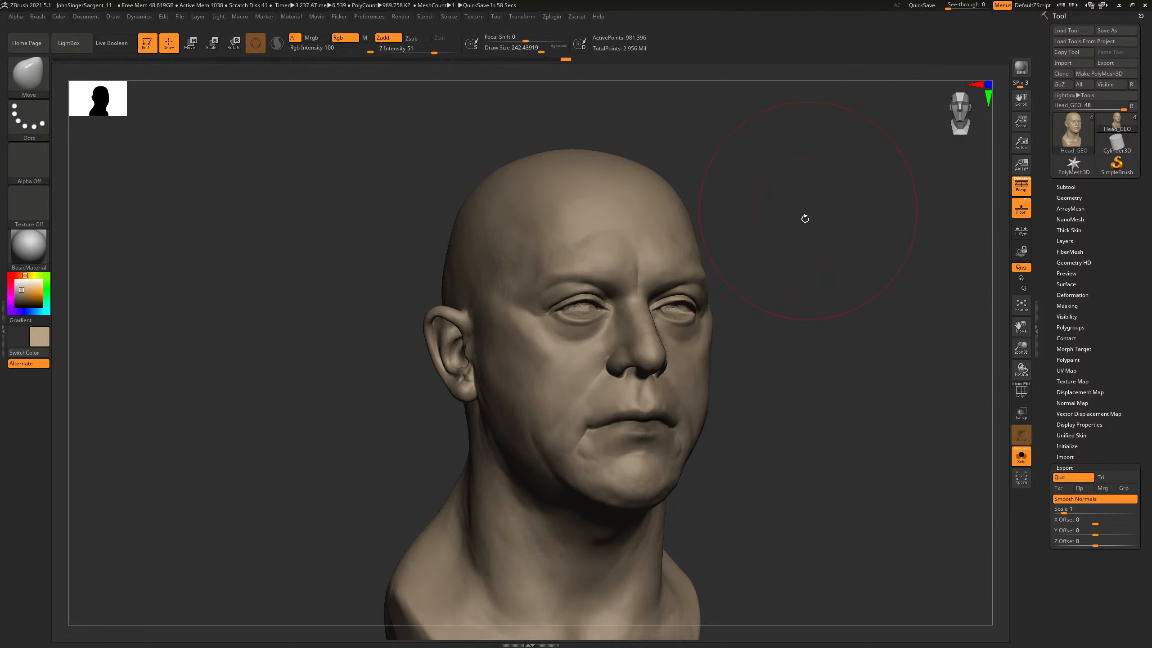
pyautogui.moveTo(803, 216); pyautogui.dragTo(1000, 104, button='right')
# - Switch to Maya and reload the Head_GEO.obj reference to bring in the updated head mesh
pyautogui.hotkey('alt', 'Tab')
pyautogui.moveTo(674, 266); pyautogui.dragTo(648, 364, button='middle')
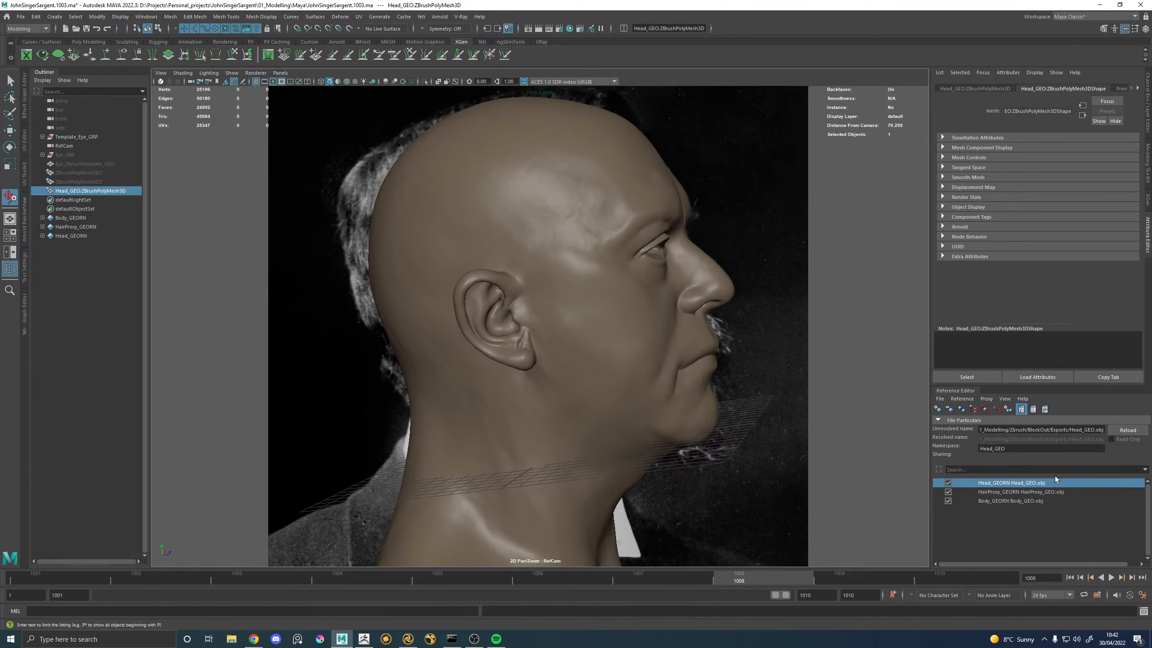
pyautogui.click(1128, 430)
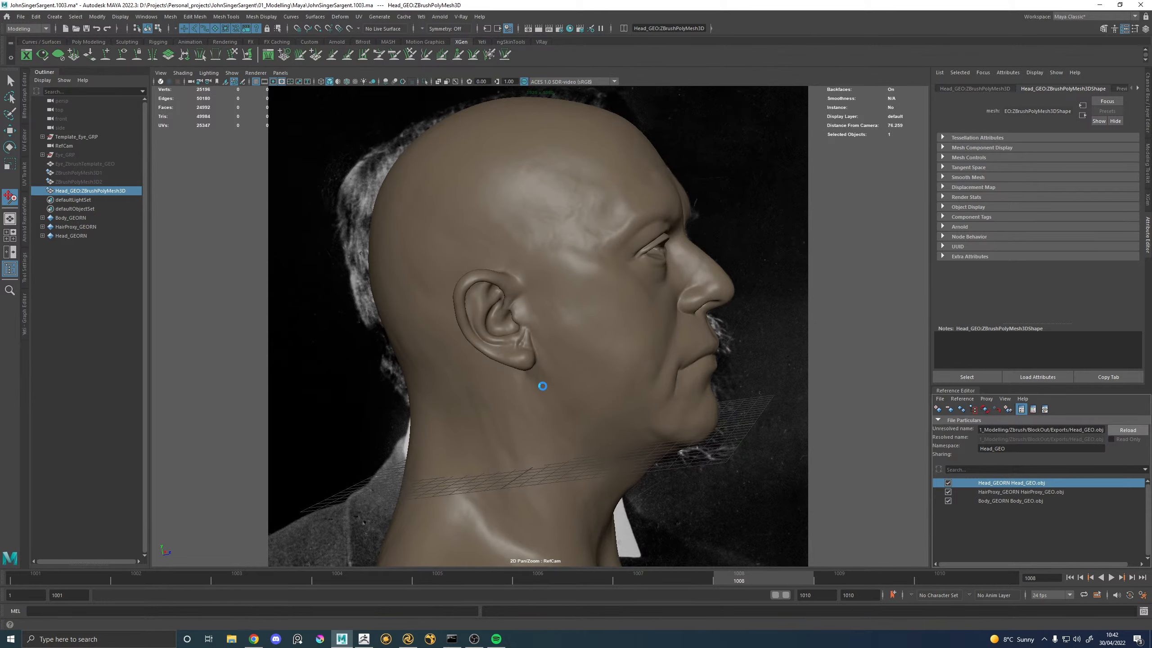
# - Check the head against the frame 1009 photo by toggling its visibility, and track the reference camera to realign it
pyautogui.hotkey('alt', '.')
pyautogui.press('h')
pyautogui.press('h')
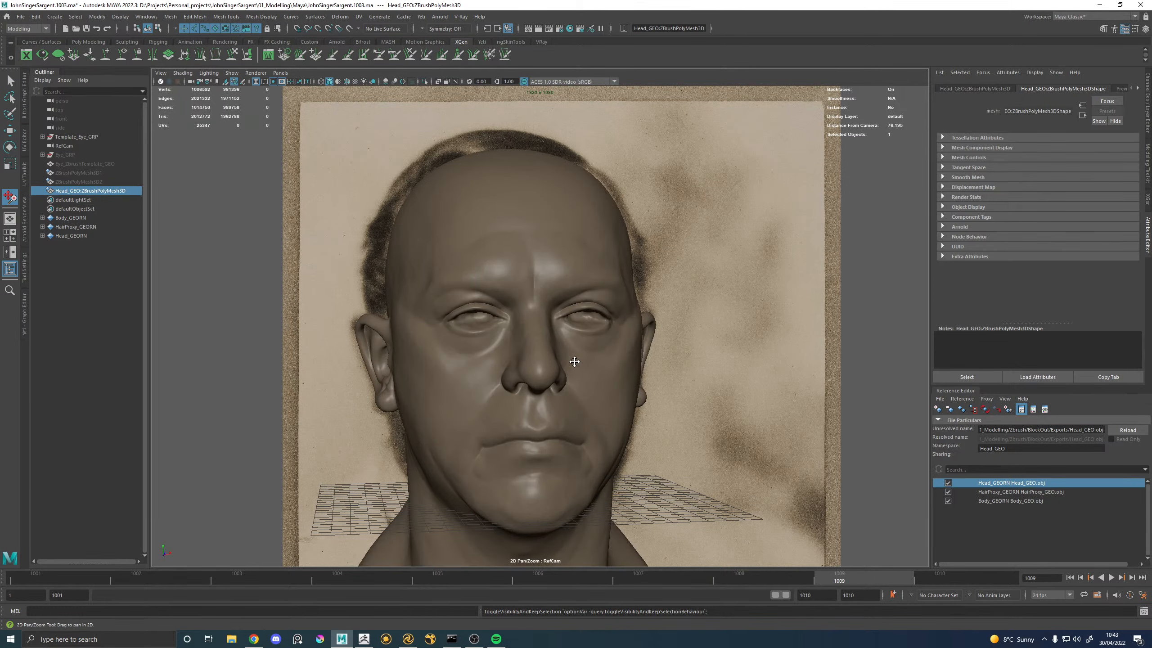
pyautogui.press('alt')
pyautogui.keyDown('alt'); pyautogui.moveTo(587, 362); pyautogui.dragTo(633, 346, button='middle'); pyautogui.keyUp('alt')
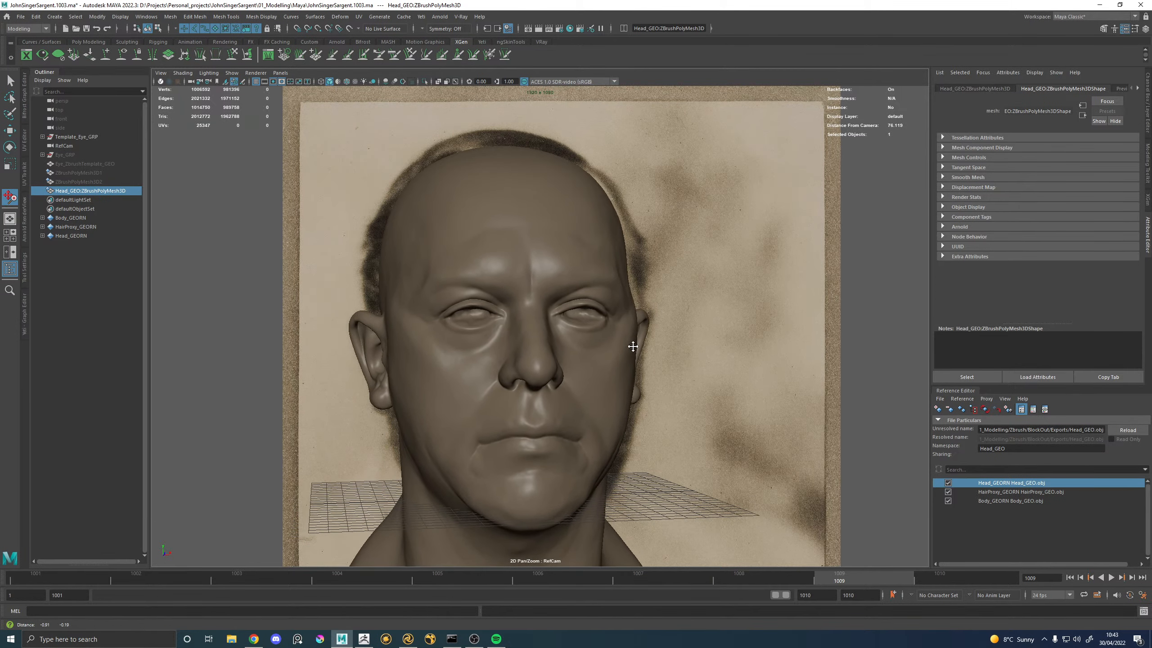
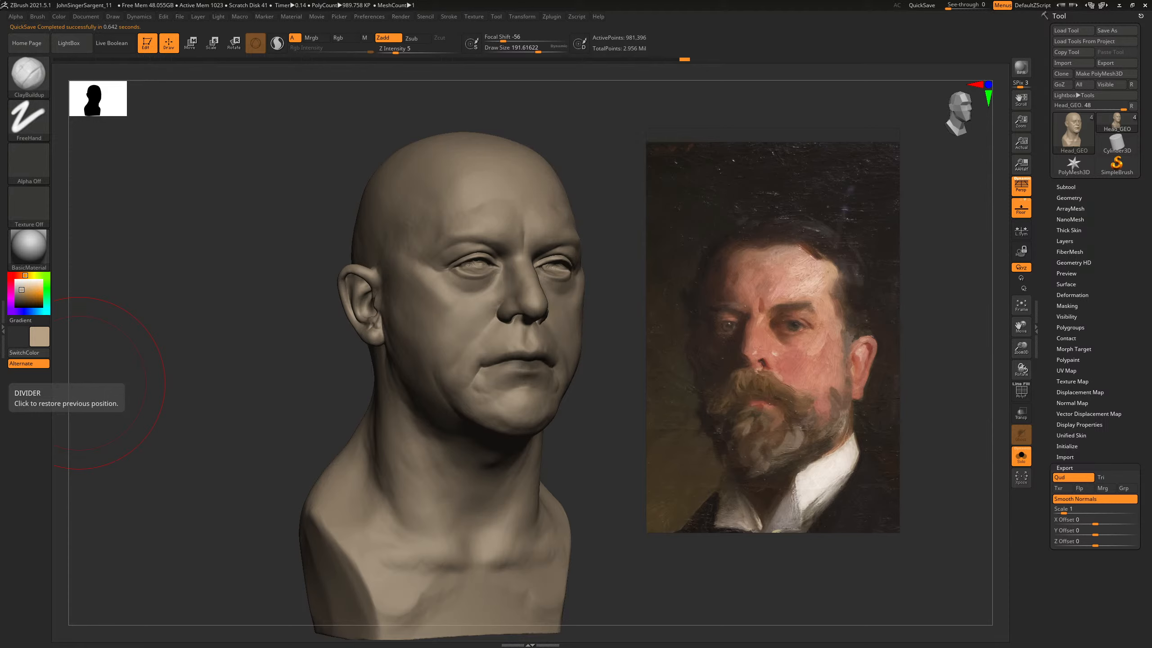
# - In ZBrush, reposition the ear-impression images on the reference board overlaid beside the head sculpt
pyautogui.click(723, 230)
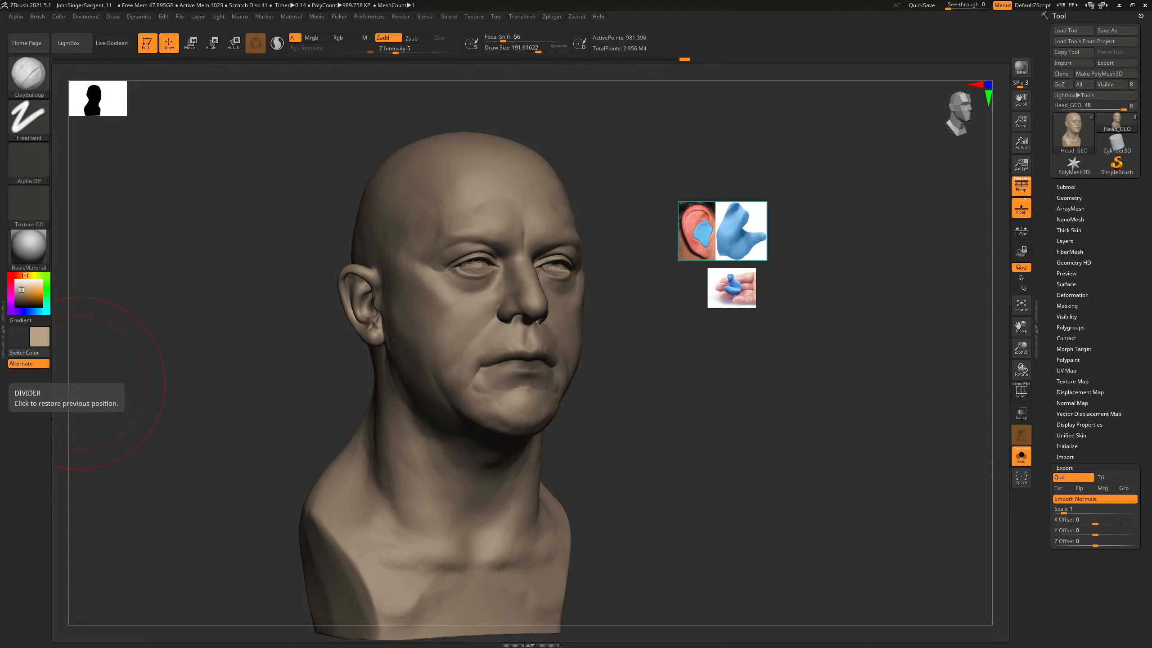
pyautogui.moveTo(703, 255); pyautogui.dragTo(757, 353)
pyautogui.moveTo(757, 352); pyautogui.dragTo(778, 364, button='right')
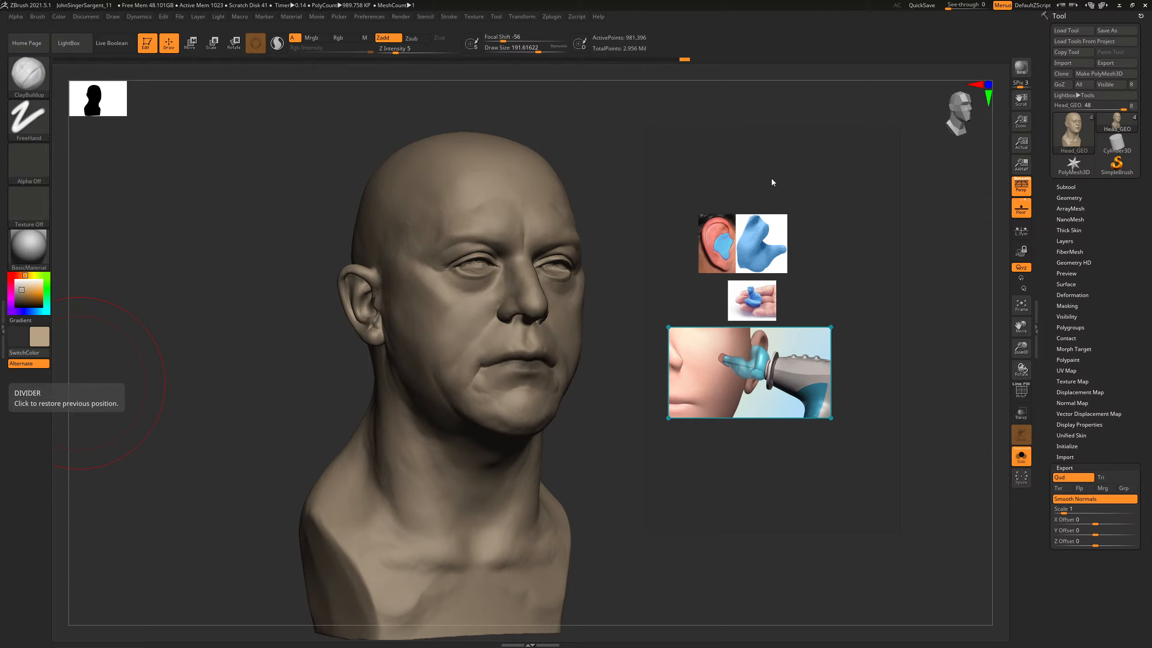
# - Arrange the three ear-impression images into a compact group, with the ear mould image beside the hand-held mould photo
pyautogui.scroll(3, 686, 274)
pyautogui.moveTo(805, 406); pyautogui.dragTo(894, 399)
pyautogui.moveTo(875, 386); pyautogui.dragTo(784, 406, button='middle')
pyautogui.moveTo(740, 255); pyautogui.dragTo(784, 264)
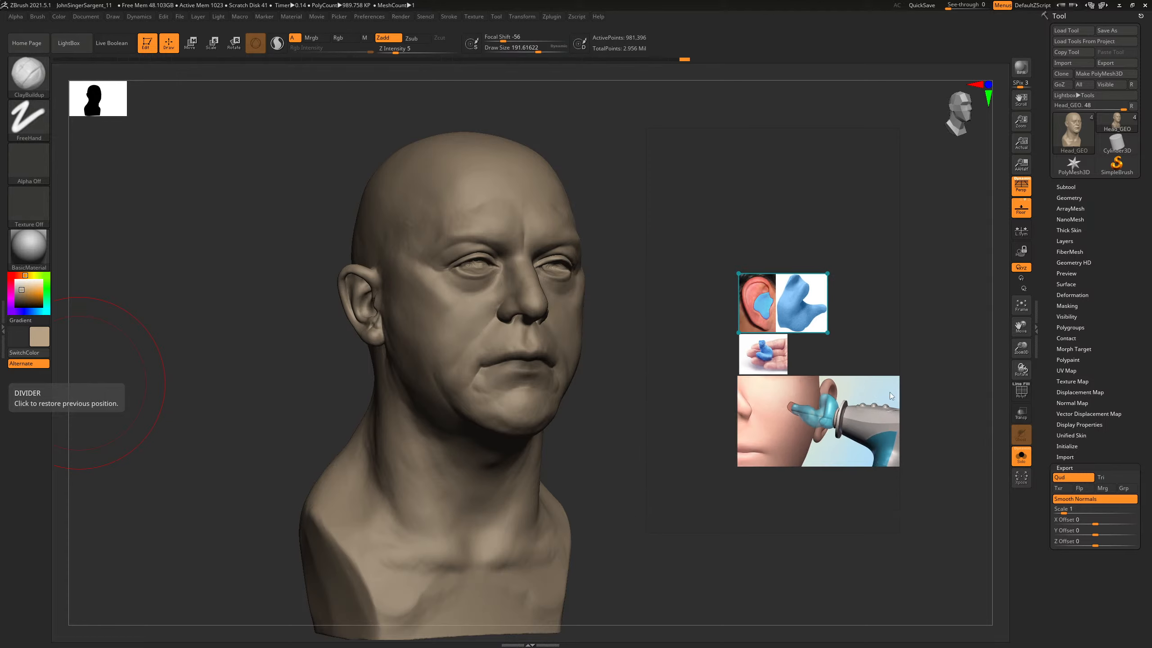
pyautogui.moveTo(843, 402); pyautogui.dragTo(813, 411, button='middle')
pyautogui.scroll(-2, 876, 419)
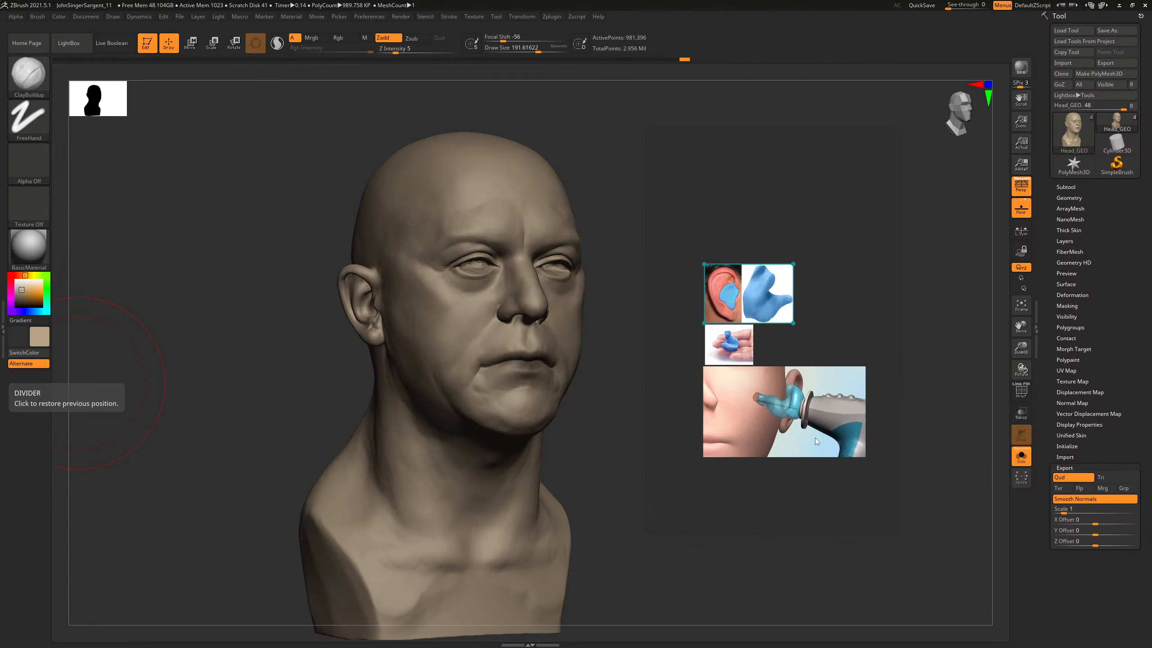
pyautogui.moveTo(733, 288); pyautogui.dragTo(783, 329)
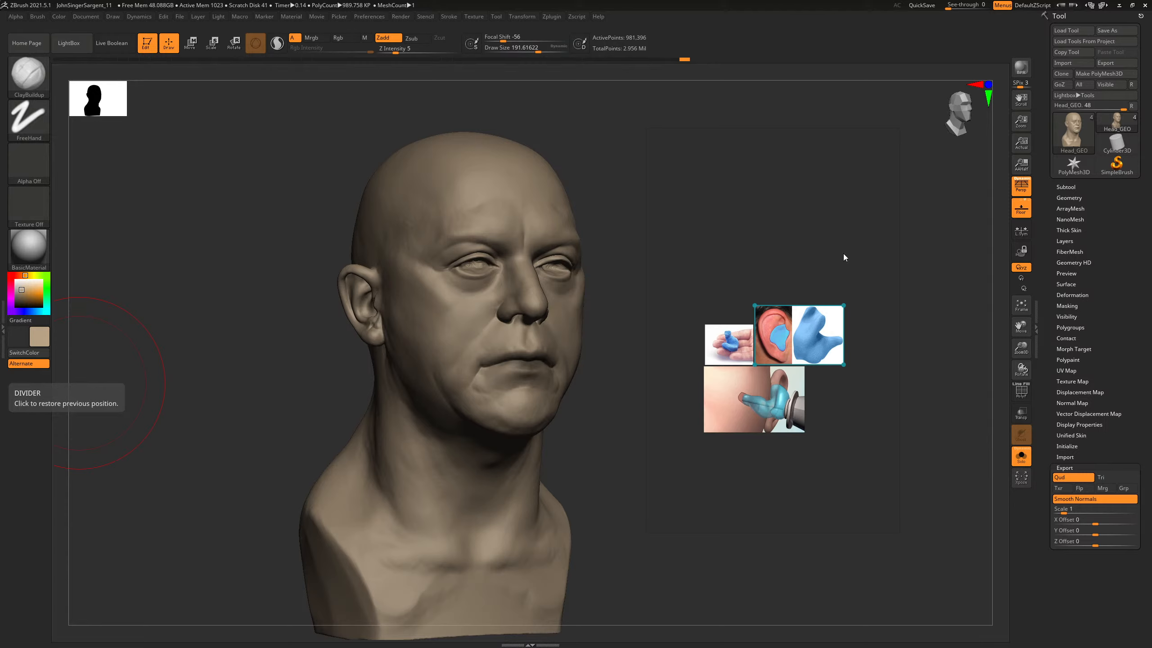
# - Move the reference board to the side of the head with the visible ear and enlarge its images
pyautogui.moveTo(843, 254); pyautogui.dragTo(224, 158)
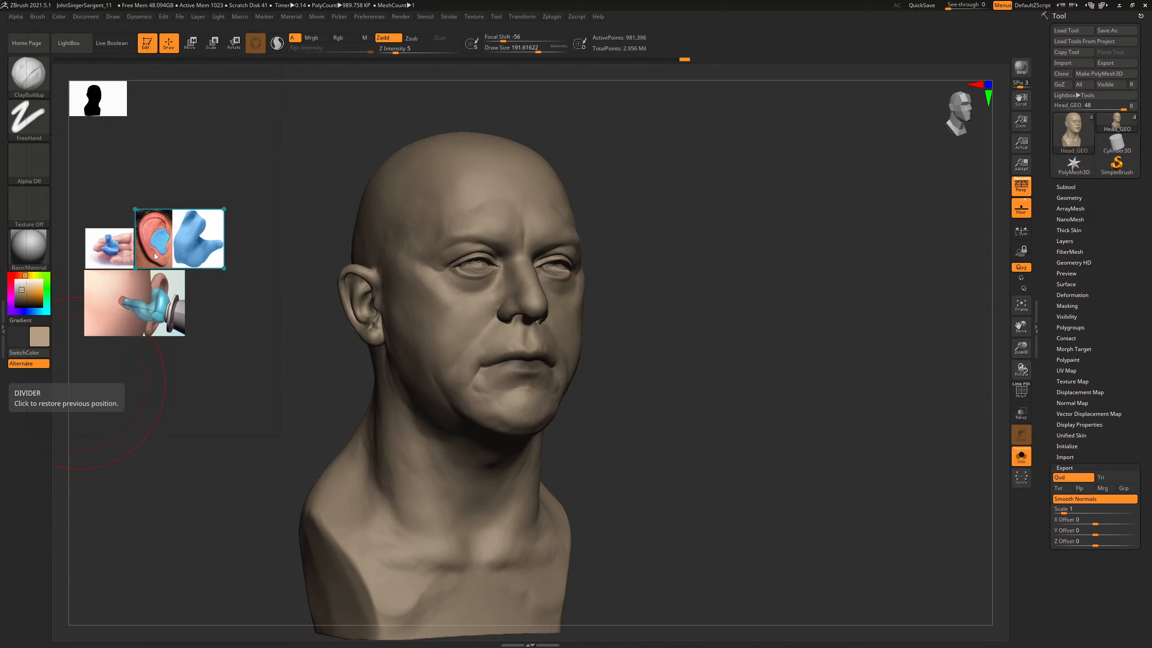
pyautogui.scroll(4, 153, 254)
pyautogui.scroll(-1, 218, 279)
pyautogui.moveTo(253, 294); pyautogui.dragTo(208, 286, button='middle')
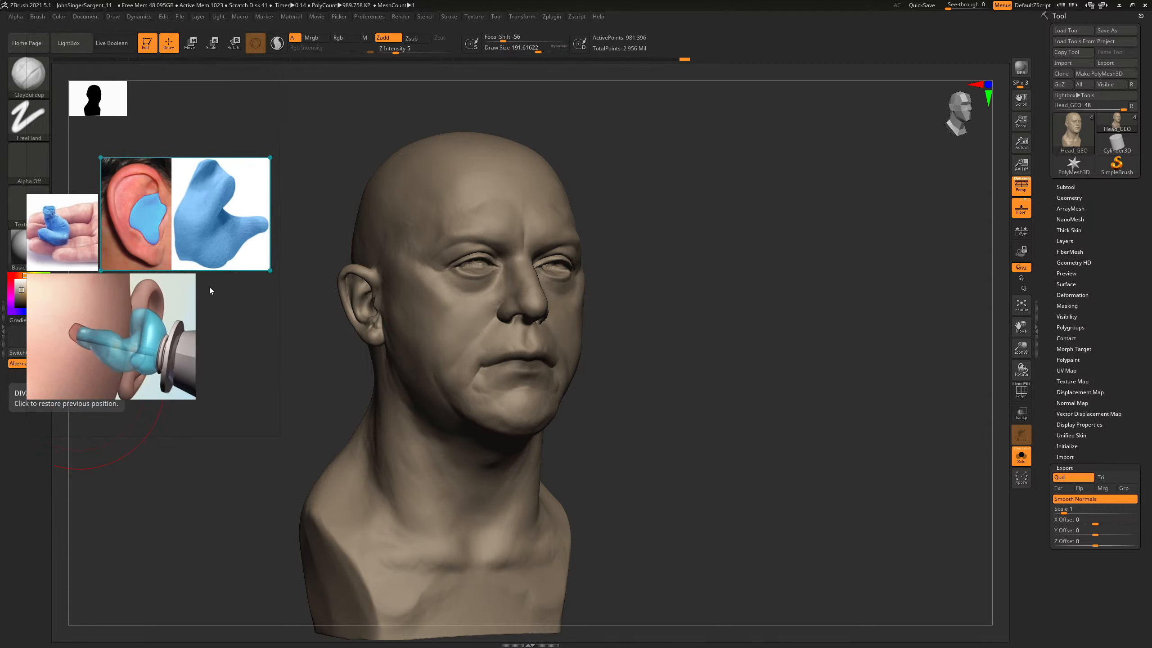
# - Sculpt the ear canal opening and concha of the isolated ear with the ClayBuildup brush
pyautogui.moveTo(726, 334)
pyautogui.mouseDown()
pyautogui.moveTo(734, 308)
pyautogui.moveTo(756, 332)
pyautogui.moveTo(816, 272)
pyautogui.mouseUp()
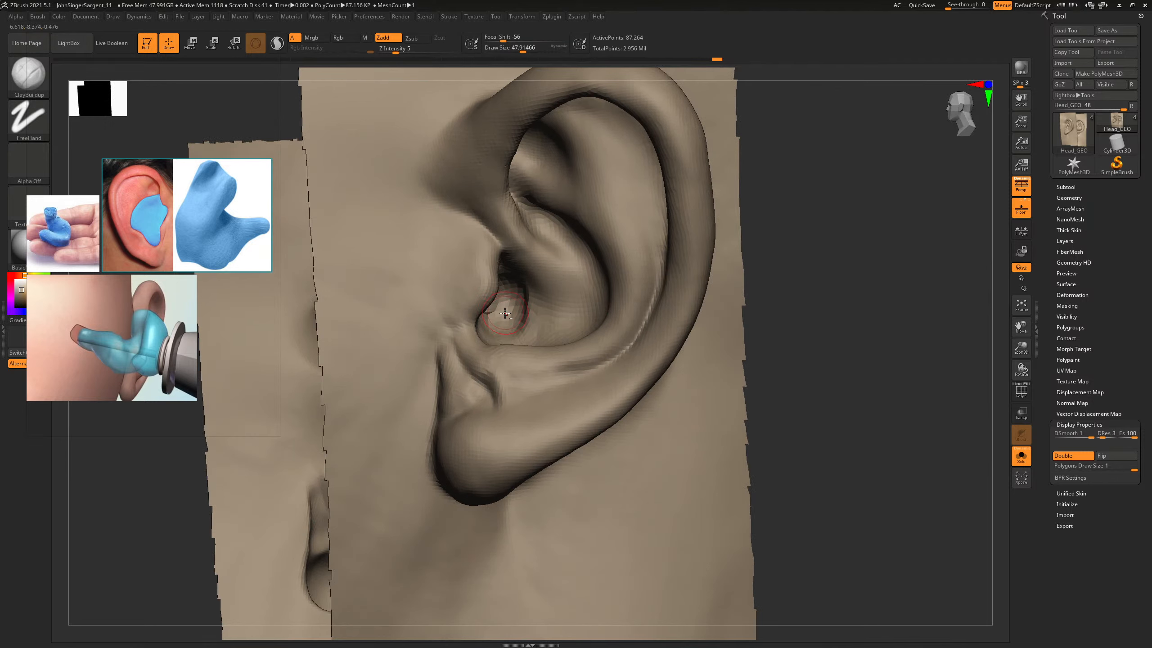
pyautogui.moveTo(506, 313); pyautogui.dragTo(507, 307)
pyautogui.moveTo(864, 289); pyautogui.dragTo(840, 288)
pyautogui.press('s')
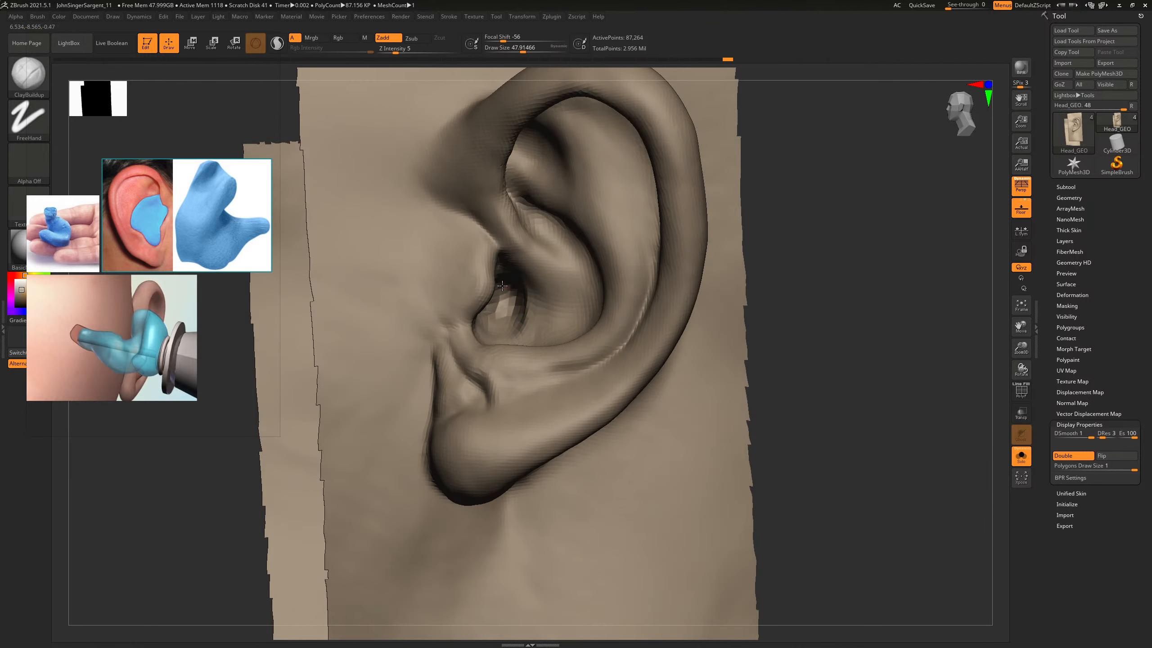
pyautogui.moveTo(814, 223); pyautogui.dragTo(845, 229)
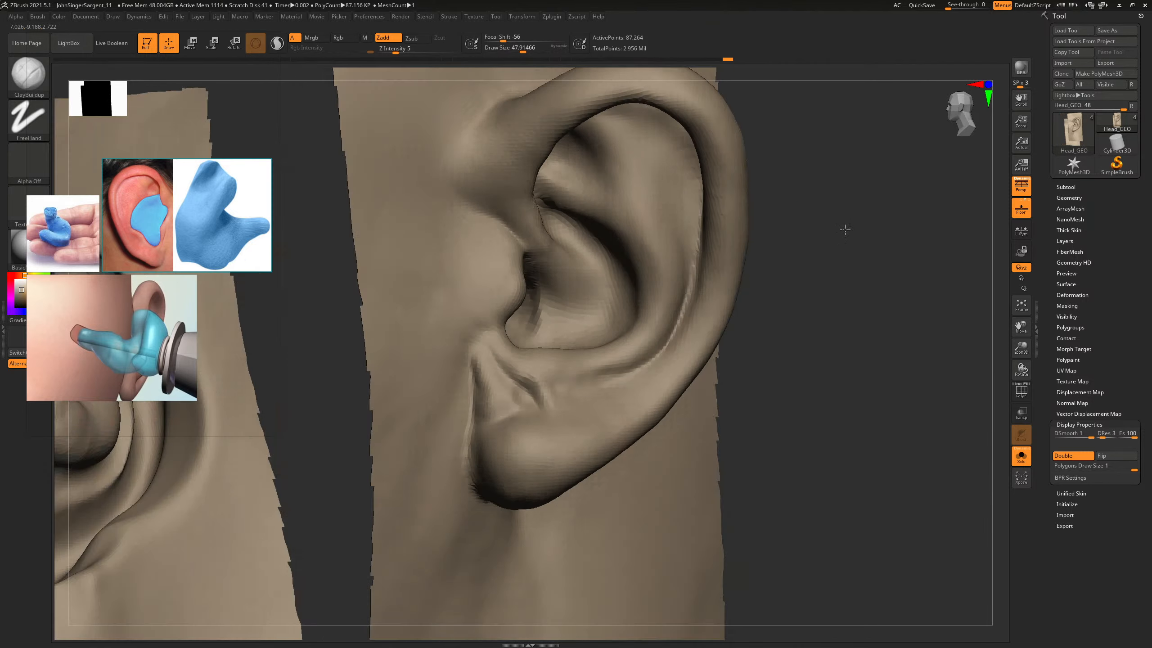
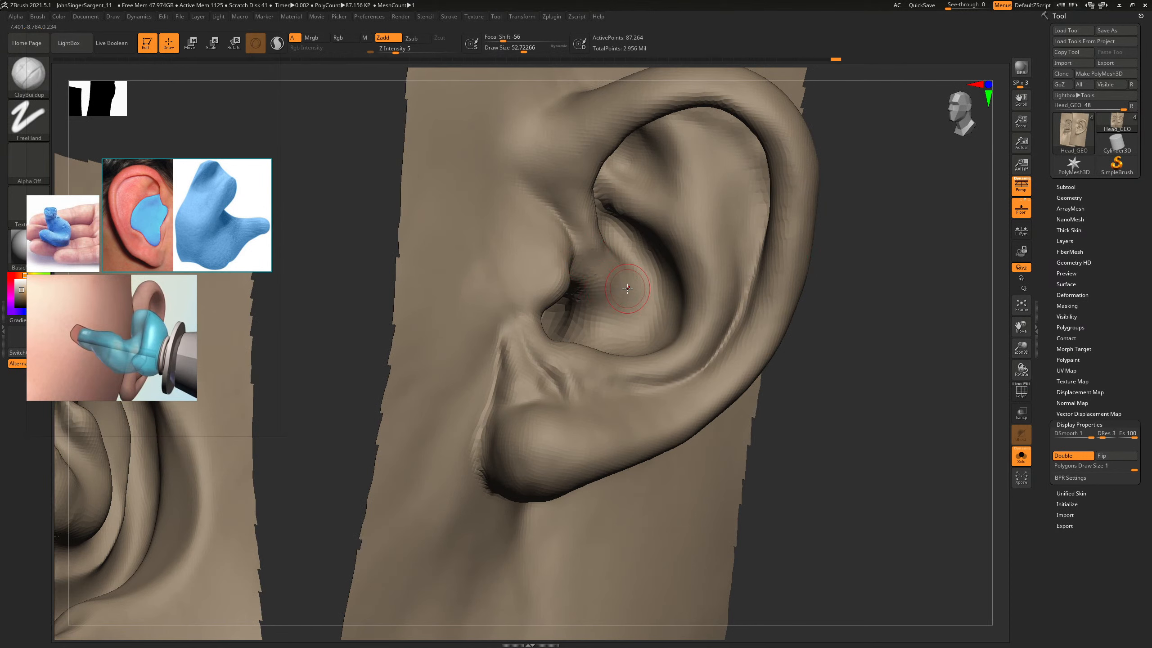
pyautogui.moveTo(625, 289); pyautogui.dragTo(627, 288)
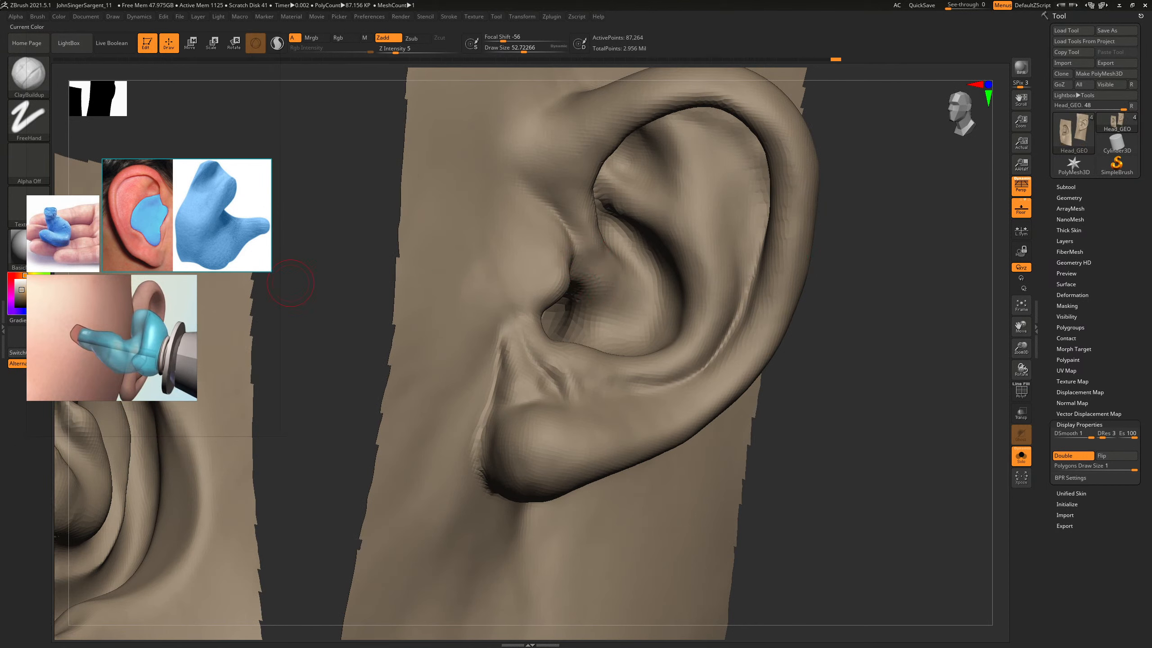
# - Paste a side-view photo of a real ear onto the reference board
pyautogui.hotkey('ctrl', 'v')
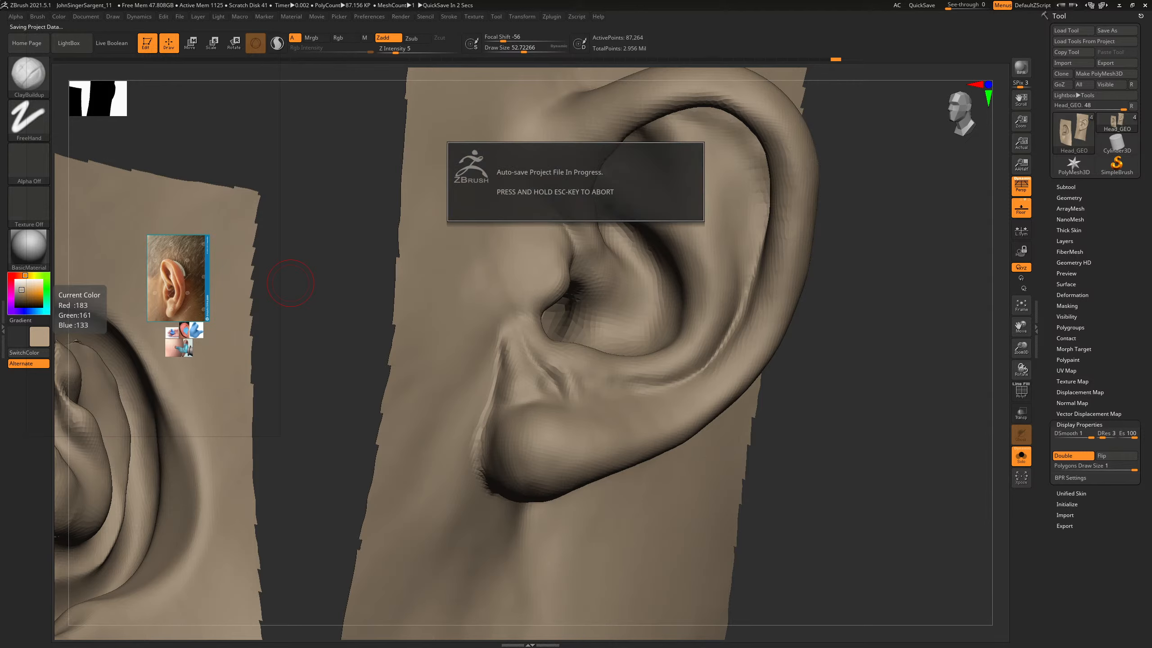
# - Paste a close-up photo of a real ear onto the reference board and refine the ear's concha with a resized ClayBuildup brush
pyautogui.hotkey('ctrl', 'v')
pyautogui.press('s')
pyautogui.moveTo(590, 313)
pyautogui.mouseDown()
pyautogui.moveTo(579, 313)
pyautogui.moveTo(585, 332)
pyautogui.moveTo(584, 312)
pyautogui.mouseUp()
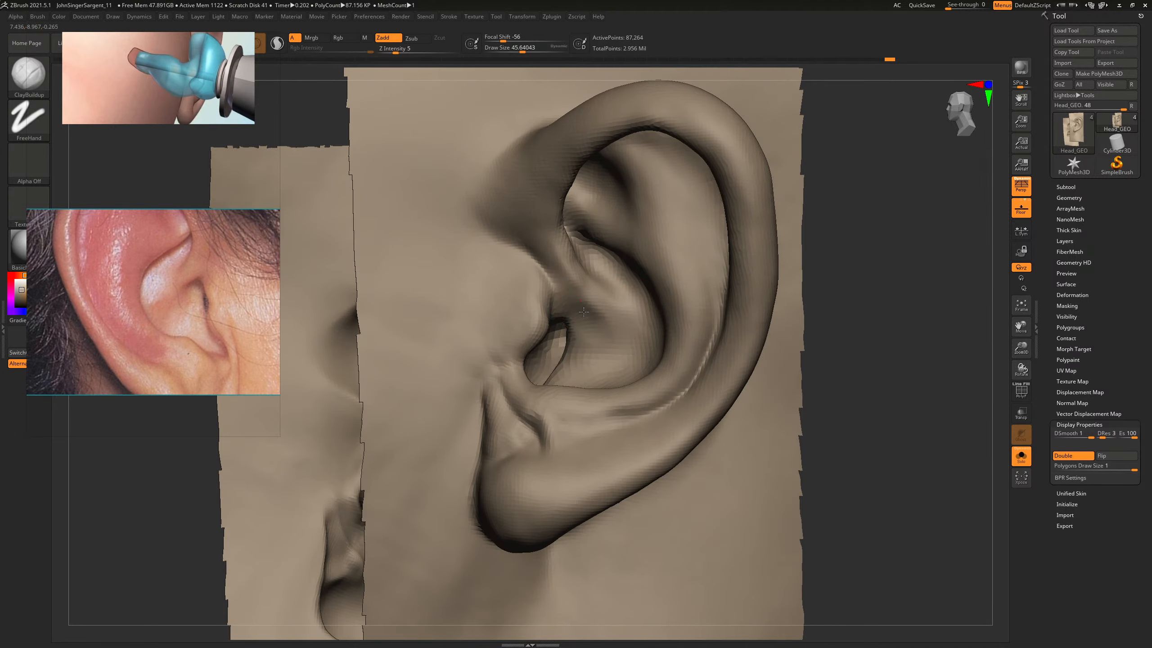
# - Isolate one ear of the full head by hiding the rest of the head mesh around it
pyautogui.moveTo(843, 277); pyautogui.dragTo(869, 231)
pyautogui.keyDown('ctrl'); pyautogui.keyDown('shift'); pyautogui.moveTo(656, 386); pyautogui.dragTo(463, 216); pyautogui.keyUp('shift'); pyautogui.keyUp('ctrl')
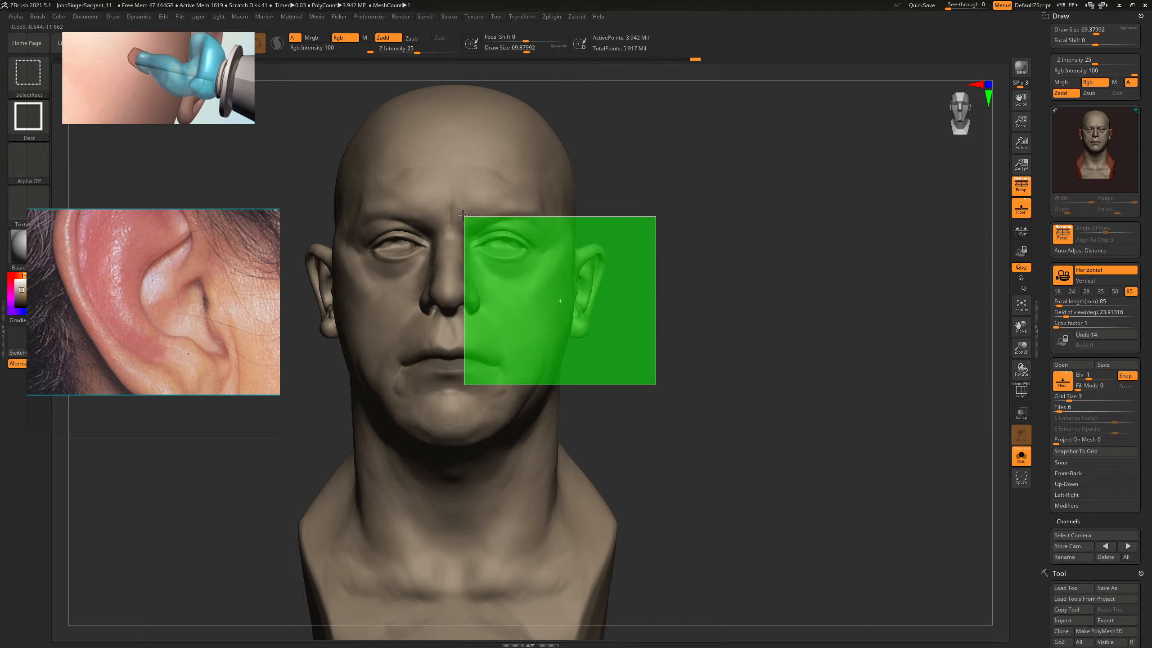
pyautogui.moveTo(700, 188); pyautogui.dragTo(689, 268)
pyautogui.keyDown('ctrl'); pyautogui.keyDown('alt'); pyautogui.keyDown('shift'); pyautogui.moveTo(621, 476); pyautogui.dragTo(440, 325); pyautogui.keyUp('shift'); pyautogui.keyUp('alt'); pyautogui.keyUp('ctrl')
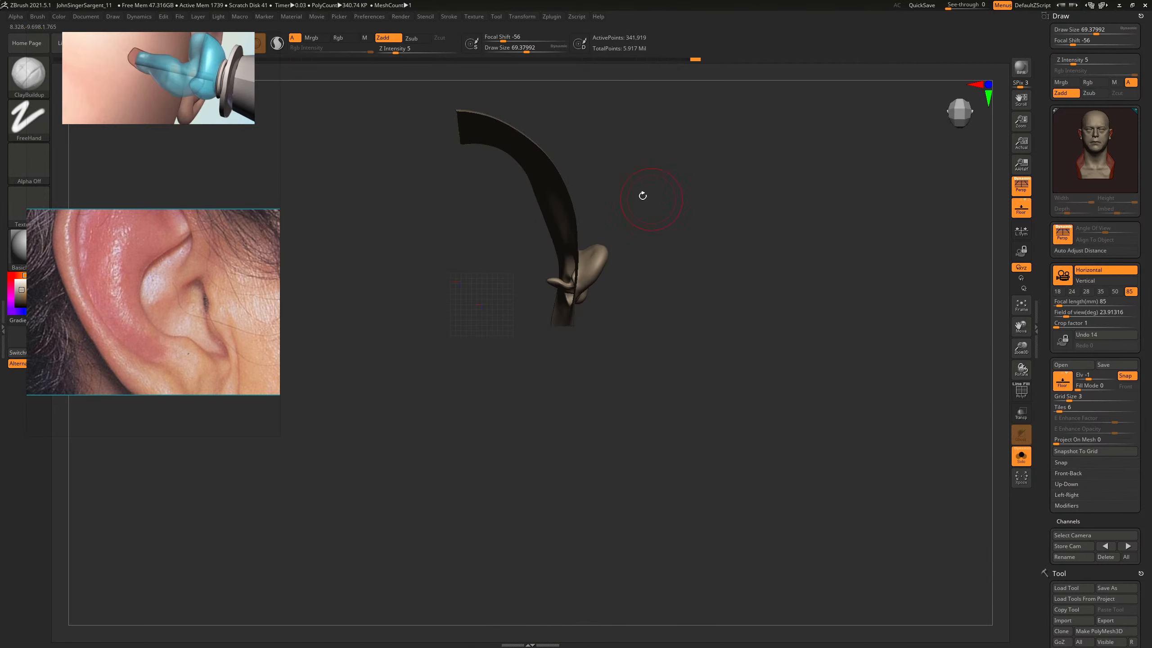
pyautogui.moveTo(643, 193); pyautogui.dragTo(627, 237)
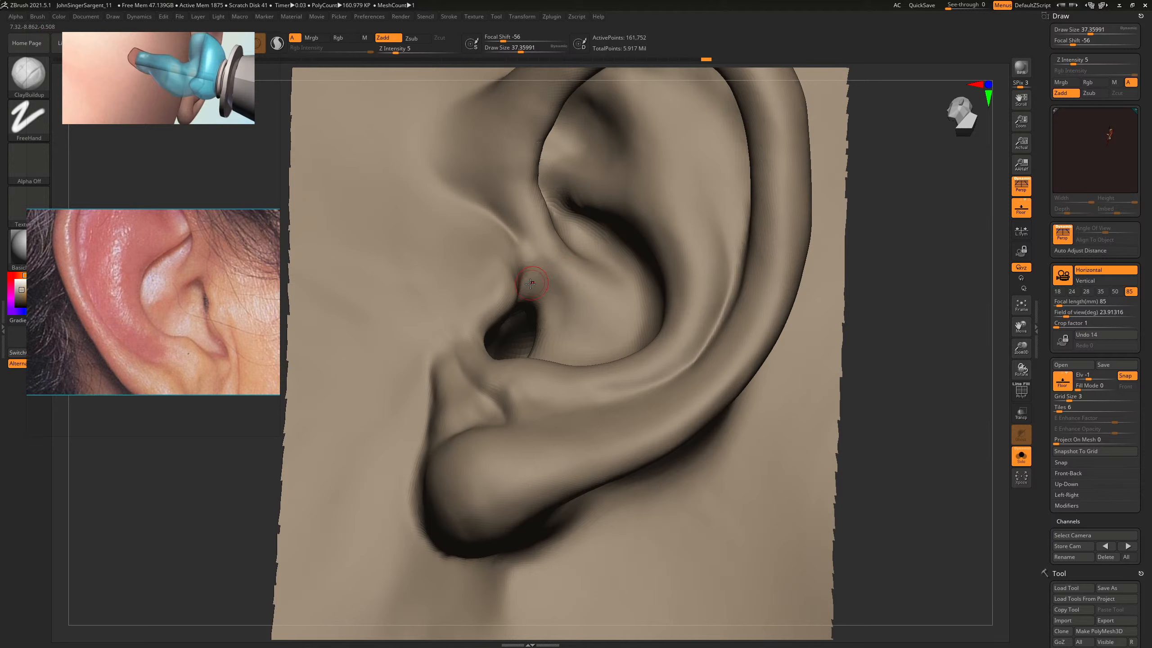
# - Build up the form above the ear canal opening with a larger ClayBuildup brush
pyautogui.press(']')
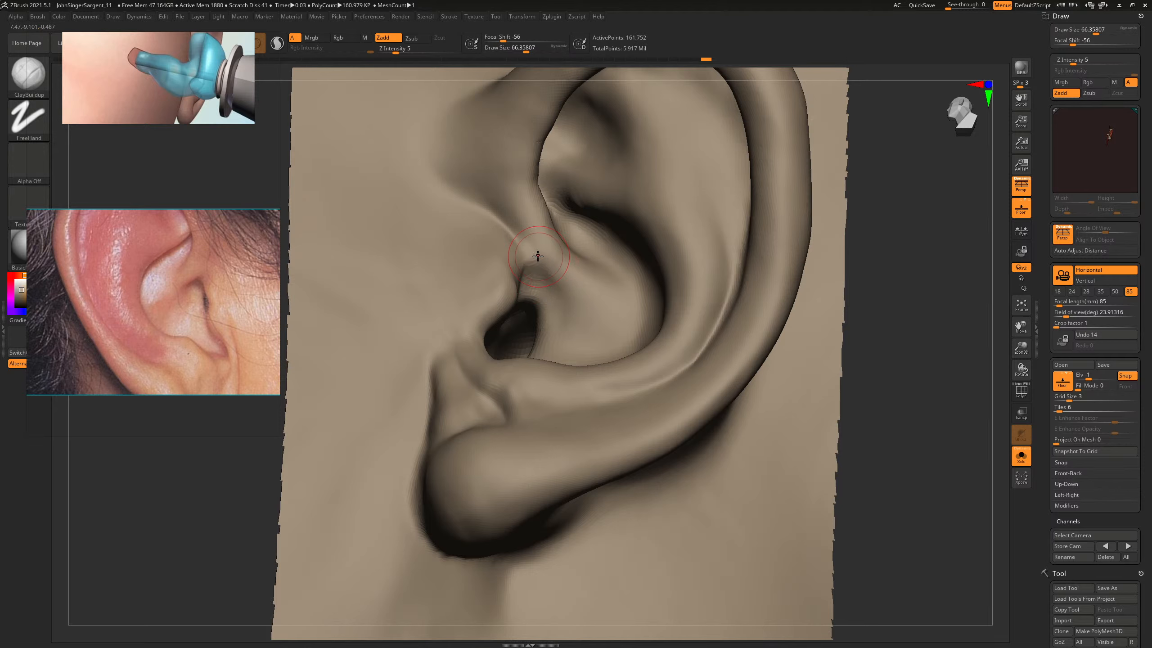
pyautogui.press(']')
pyautogui.moveTo(545, 250); pyautogui.dragTo(658, 272)
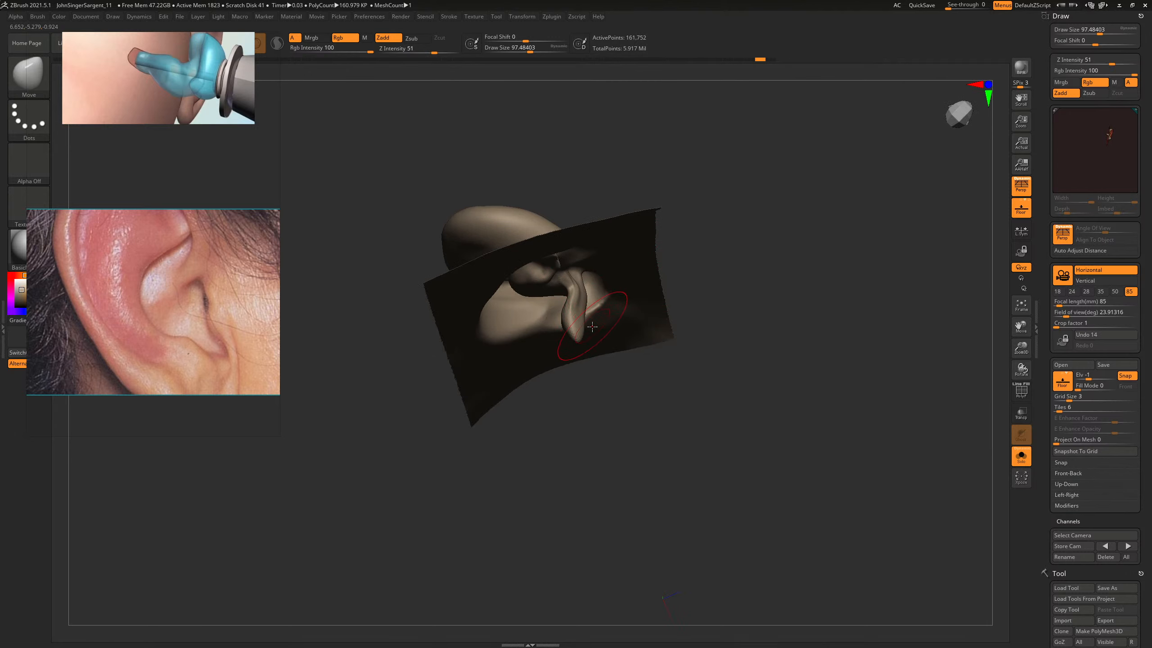
# - Inflate the ear canal tube on the inner side of the isolated ear with the Inflat brush
pyautogui.press('b')
pyautogui.press('i')
pyautogui.press('n')
pyautogui.moveTo(774, 251); pyautogui.dragTo(734, 267)
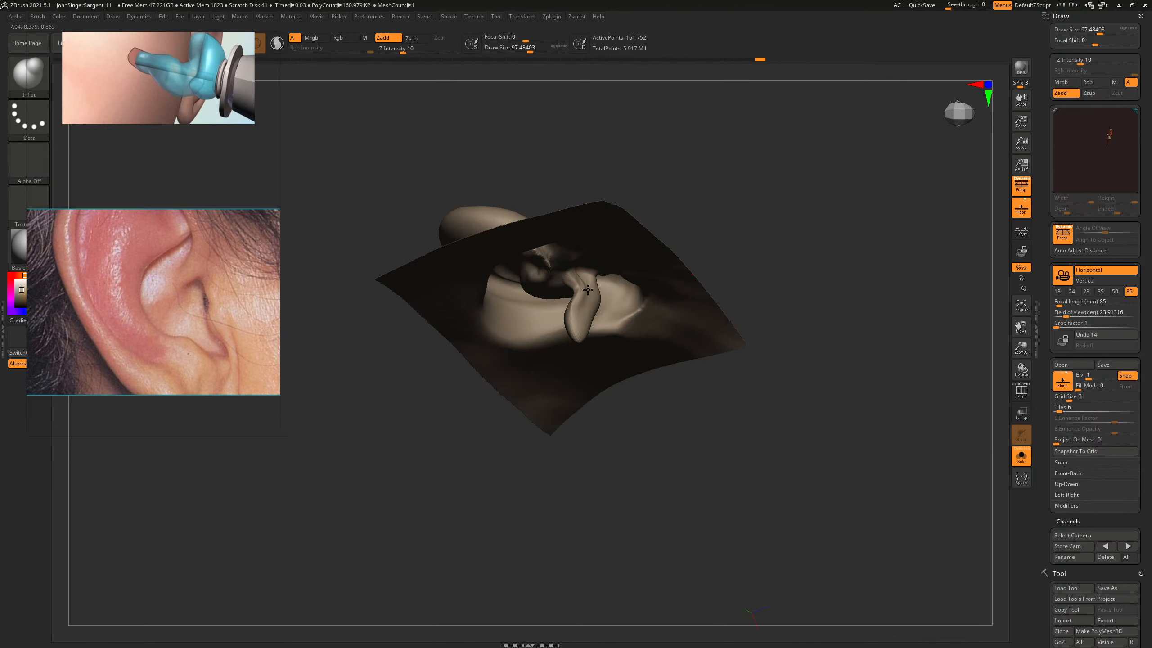
pyautogui.click(589, 286)
pyautogui.moveTo(769, 223)
pyautogui.mouseDown()
pyautogui.moveTo(761, 180)
pyautogui.moveTo(785, 220)
pyautogui.mouseUp()
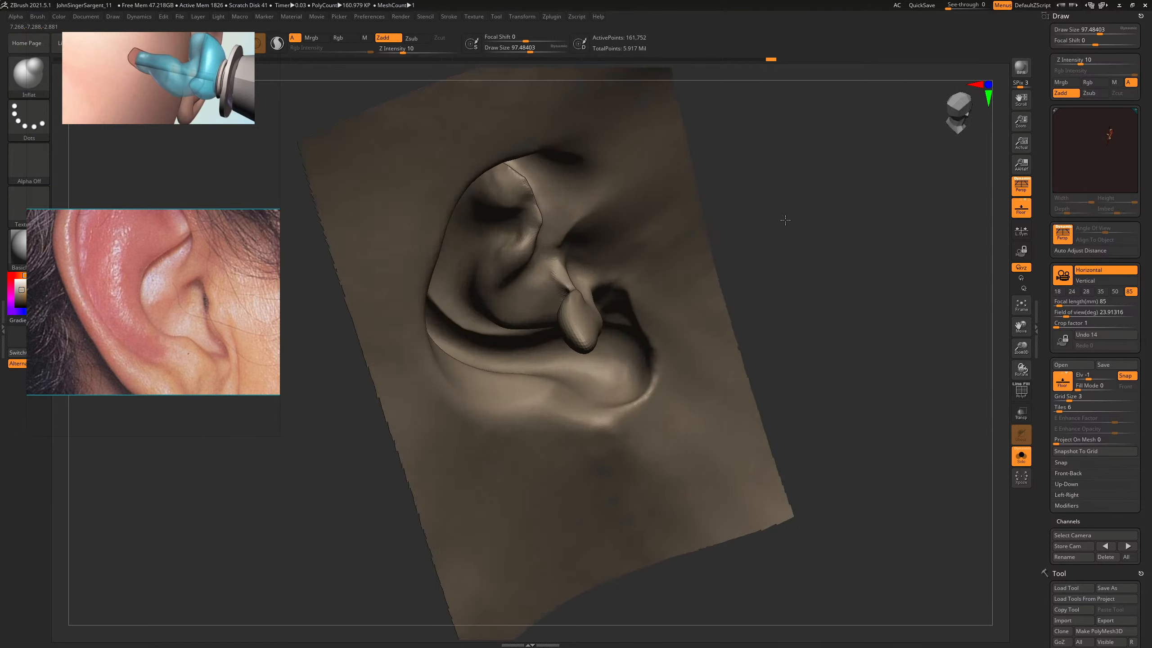
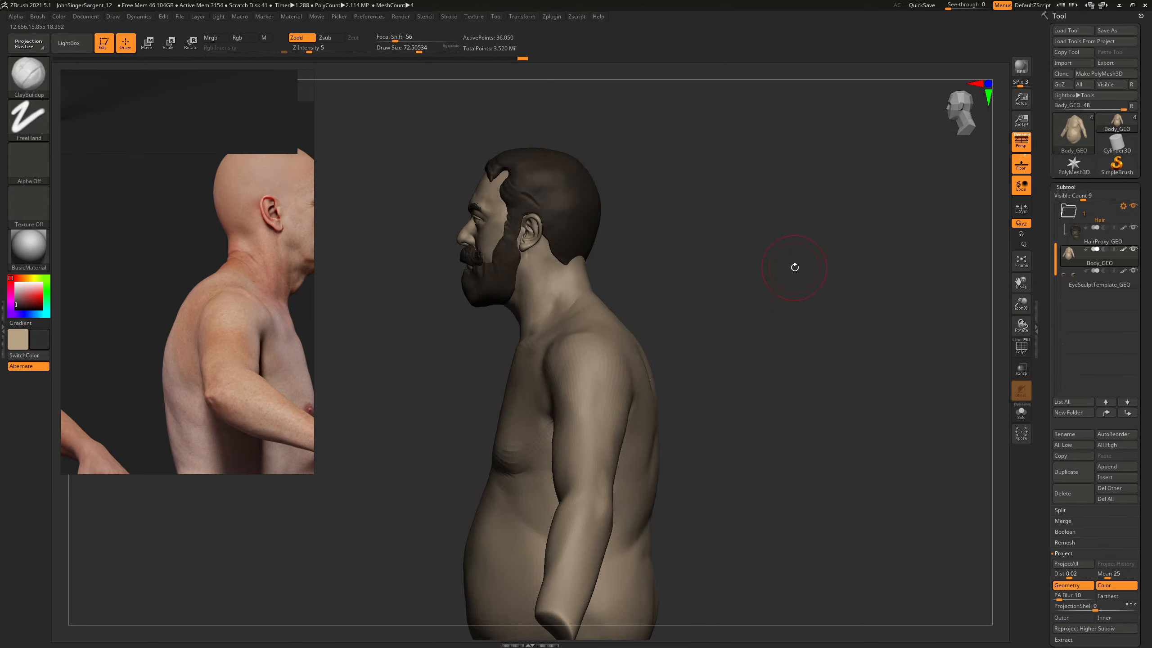
# - Shape the upper back and rear shoulder of the body with the ClayBuildup brush, comparing against the side-view photo
pyautogui.moveTo(791, 265); pyautogui.dragTo(672, 354)
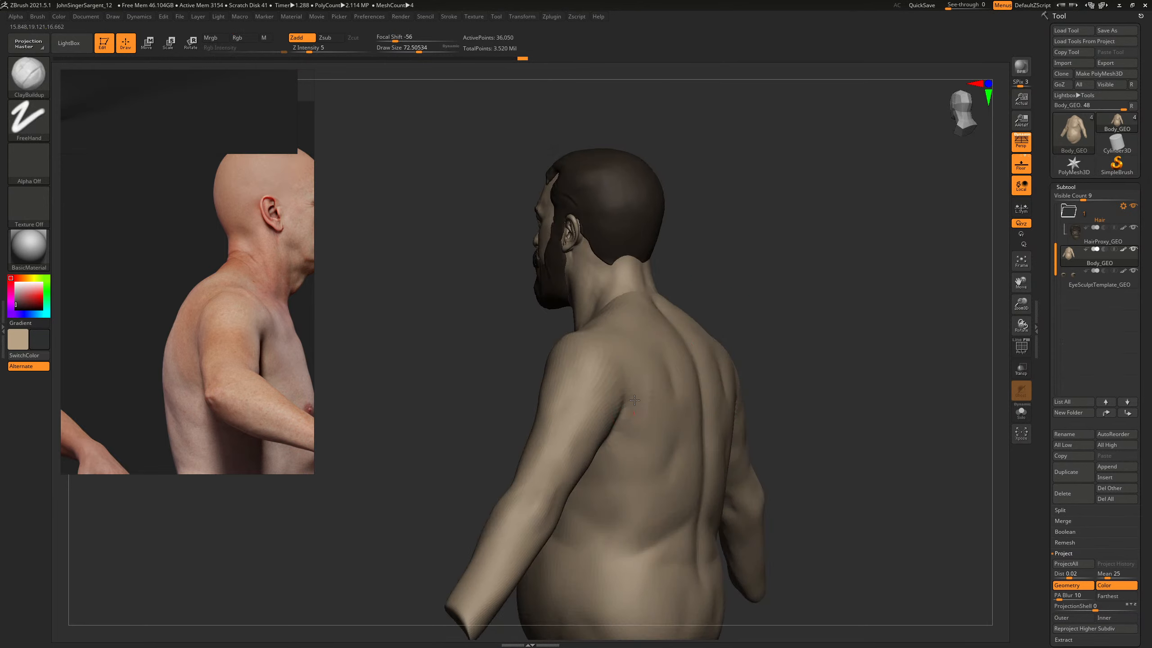
pyautogui.moveTo(771, 276)
pyautogui.mouseDown()
pyautogui.moveTo(823, 287)
pyautogui.moveTo(682, 359)
pyautogui.mouseUp()
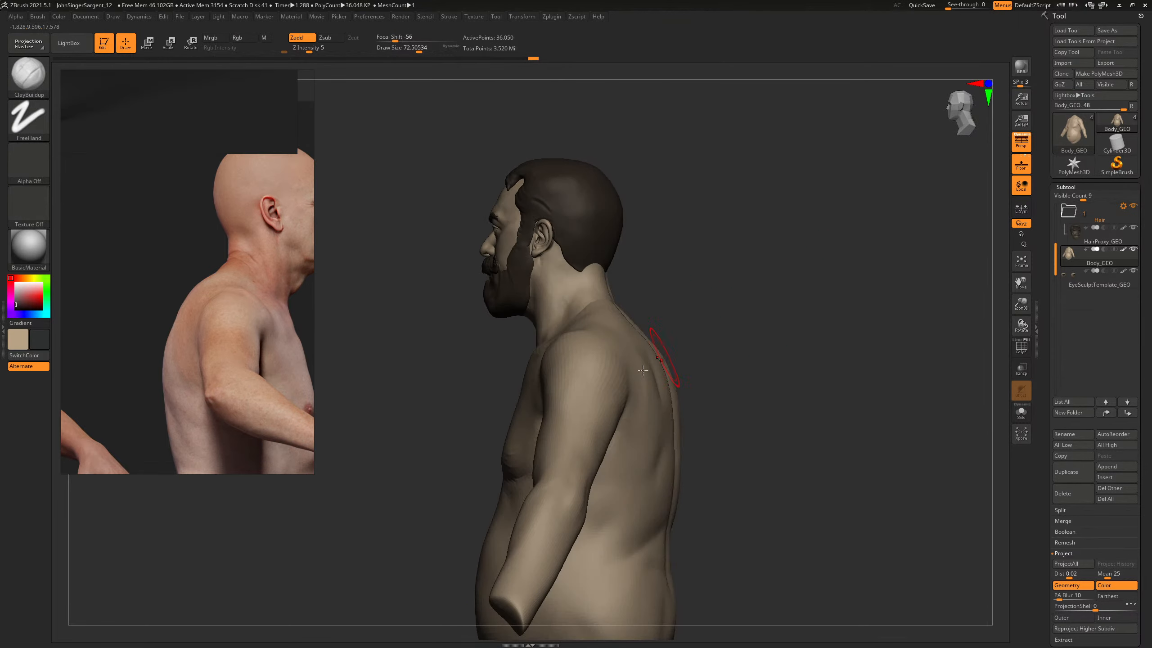
pyautogui.moveTo(771, 291); pyautogui.dragTo(671, 354)
pyautogui.moveTo(578, 396); pyautogui.dragTo(707, 327)
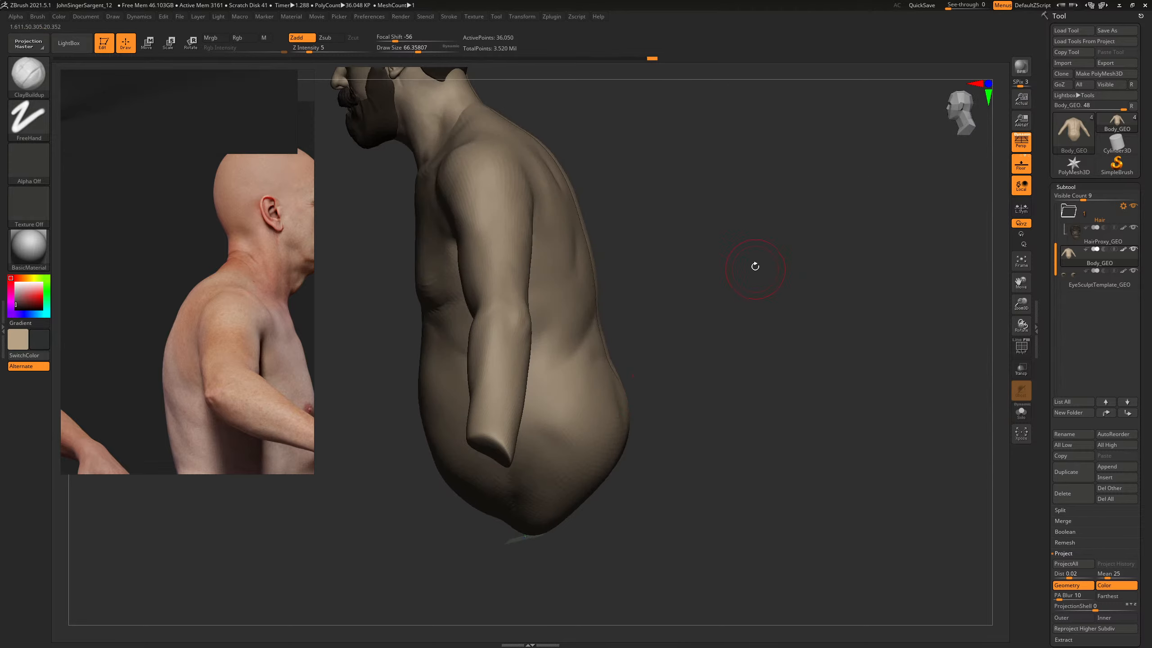
# - Sculpt the elbow and forearm of the body with a smaller ClayBuildup brush
pyautogui.moveTo(762, 255)
pyautogui.mouseDown()
pyautogui.moveTo(765, 305)
pyautogui.moveTo(712, 321)
pyautogui.mouseUp()
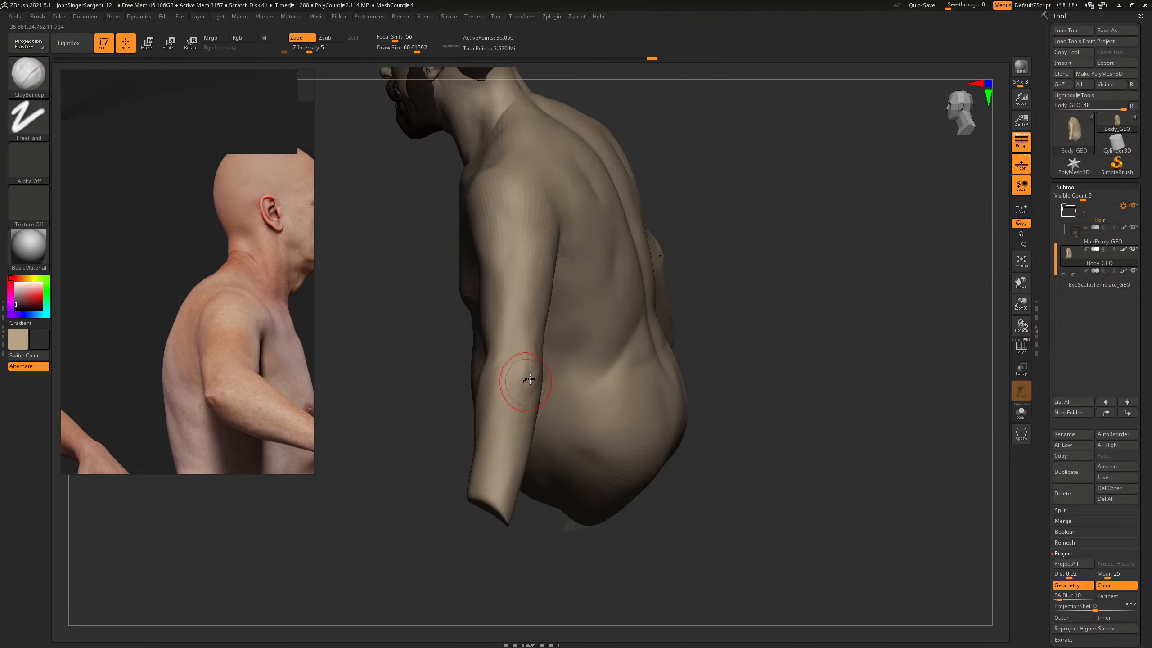
pyautogui.moveTo(735, 257)
pyautogui.mouseDown()
pyautogui.moveTo(514, 361)
pyautogui.moveTo(510, 378)
pyautogui.mouseUp()
pyautogui.press('s')
pyautogui.moveTo(656, 312)
pyautogui.mouseDown()
pyautogui.moveTo(694, 299)
pyautogui.moveTo(624, 318)
pyautogui.mouseUp()
pyautogui.press('s')
pyautogui.press('s')
pyautogui.moveTo(500, 412); pyautogui.dragTo(497, 411)
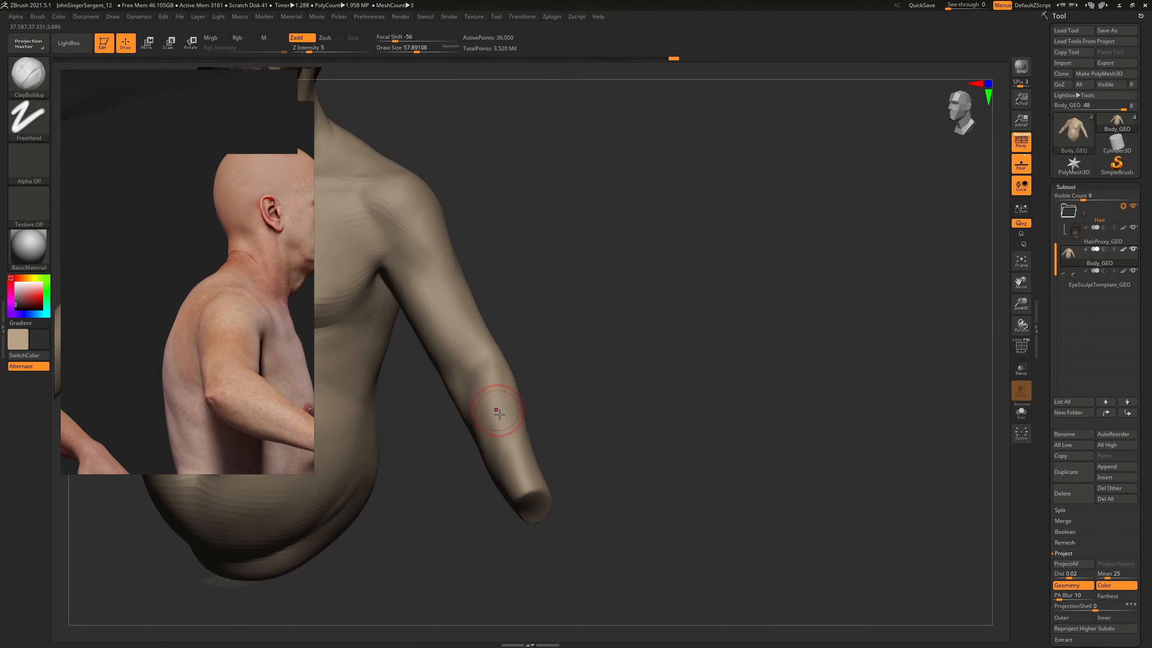
# - Raise the body mesh by two subdivision levels, turn it to profile beside the side-view photo, and choose the Move brush
pyautogui.press('d')
pyautogui.press('d')
pyautogui.moveTo(625, 345)
pyautogui.mouseDown()
pyautogui.moveTo(743, 340)
pyautogui.moveTo(752, 350)
pyautogui.mouseUp()
pyautogui.moveTo(920, 225)
pyautogui.keyDown('alt'); pyautogui.mouseDown()
pyautogui.moveTo(810, 395)
pyautogui.moveTo(704, 362)
pyautogui.moveTo(741, 353)
pyautogui.moveTo(764, 274)
pyautogui.moveTo(758, 283)
pyautogui.moveTo(821, 236)
pyautogui.moveTo(207, 318)
pyautogui.mouseUp(); pyautogui.keyUp('alt')
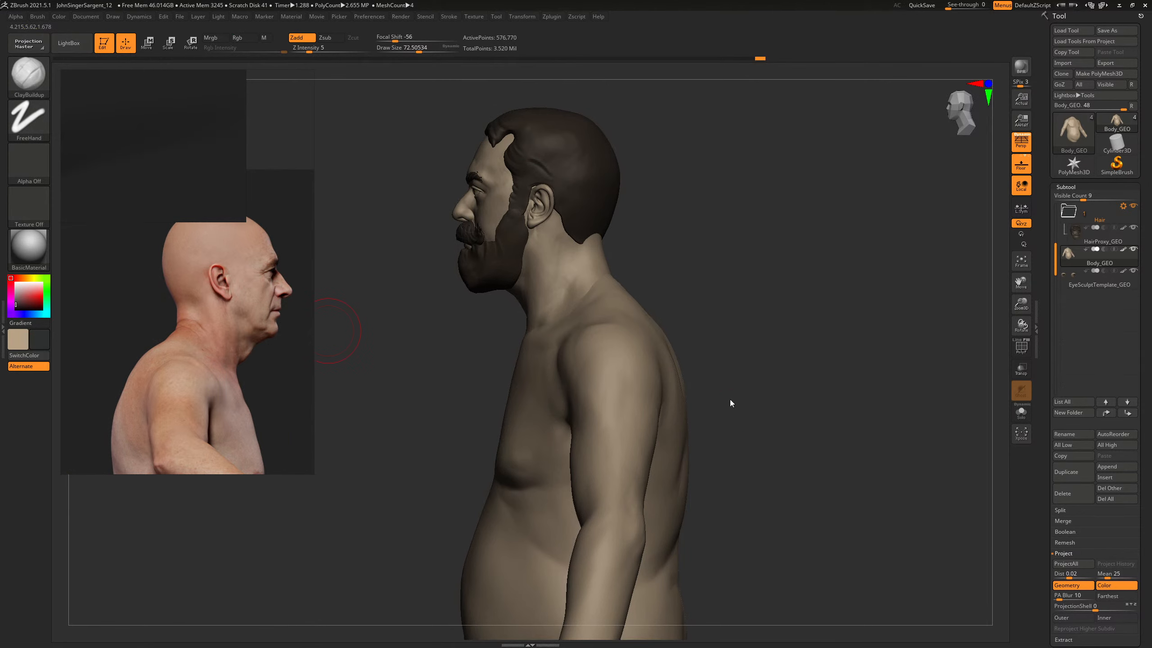
pyautogui.moveTo(689, 255)
pyautogui.mouseDown()
pyautogui.moveTo(696, 241)
pyautogui.moveTo(677, 247)
pyautogui.mouseUp()
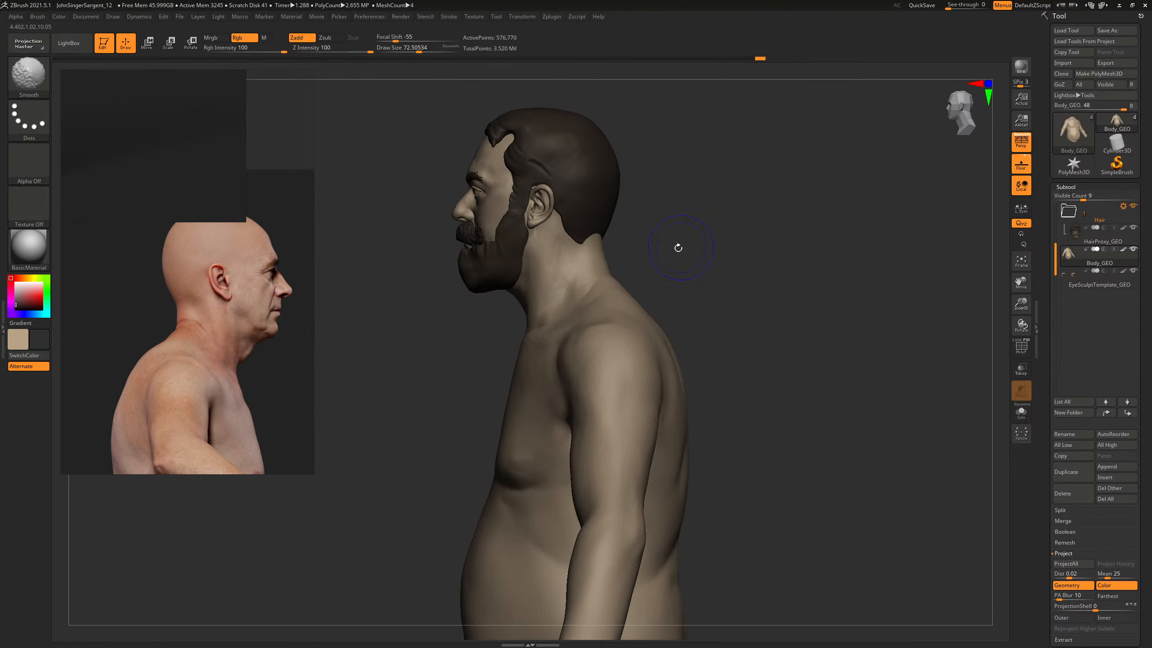
pyautogui.press('b')
pyautogui.press('m')
pyautogui.press('v')
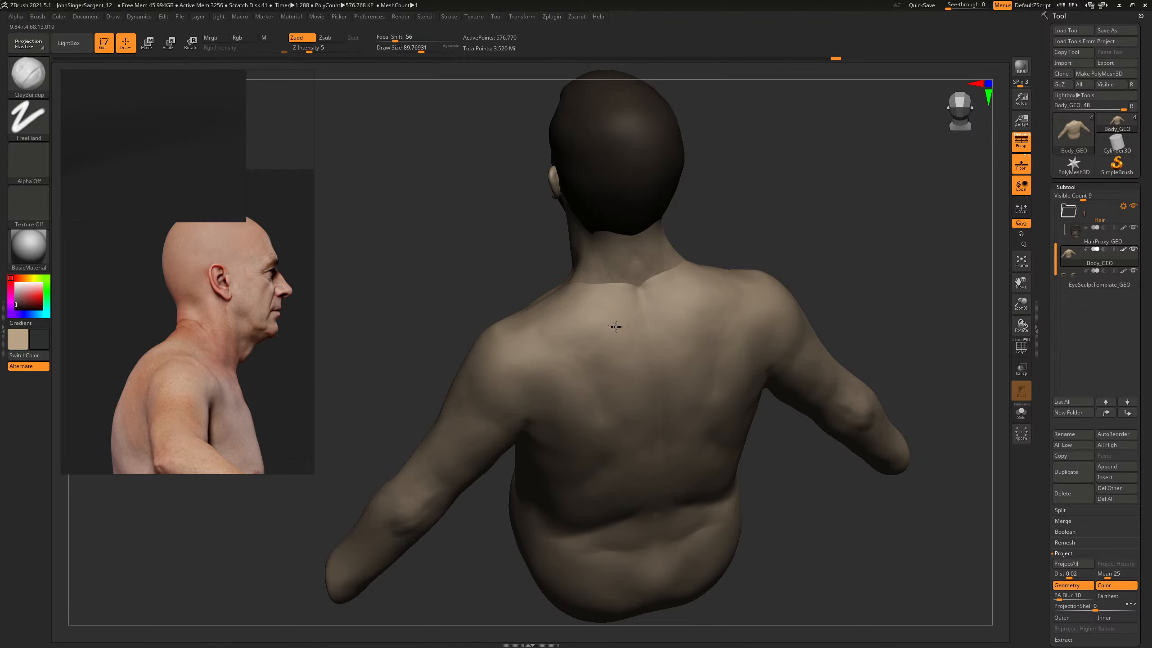
# - Sculpt the upper back between the neck and shoulder blades with the ClayBuildup brush
pyautogui.moveTo(725, 255)
pyautogui.mouseDown()
pyautogui.moveTo(766, 268)
pyautogui.moveTo(730, 283)
pyautogui.moveTo(672, 255)
pyautogui.moveTo(551, 321)
pyautogui.mouseUp()
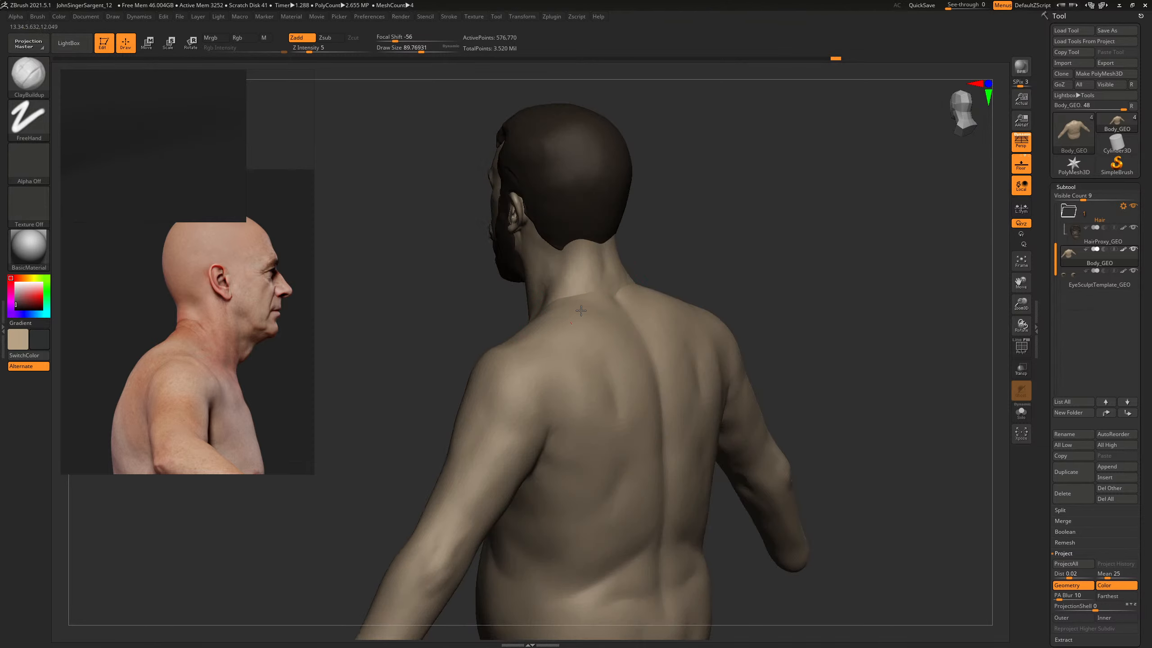
pyautogui.press('[')
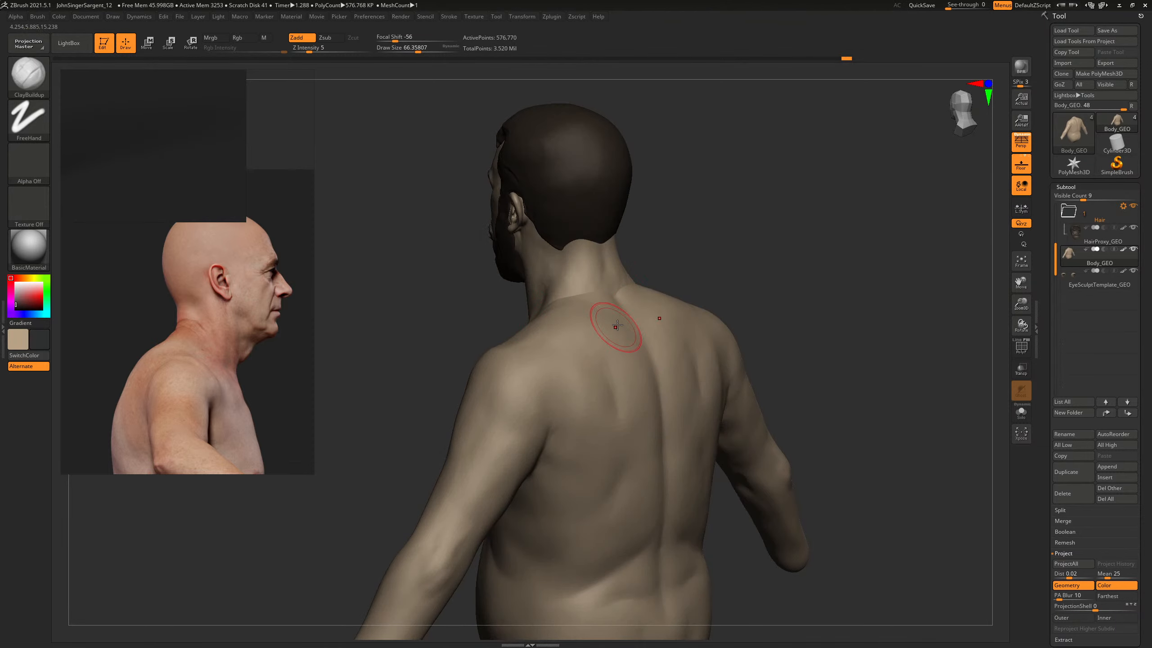
pyautogui.press(']')
pyautogui.moveTo(704, 260)
pyautogui.mouseDown()
pyautogui.moveTo(691, 362)
pyautogui.moveTo(664, 314)
pyautogui.mouseUp()
# - Sculpt the lower back on both sides of the spine with a smaller ClayBuildup brush
pyautogui.moveTo(843, 309)
pyautogui.keyDown('shift'); pyautogui.mouseDown()
pyautogui.moveTo(887, 285)
pyautogui.moveTo(730, 293)
pyautogui.moveTo(788, 275)
pyautogui.moveTo(744, 276)
pyautogui.mouseUp(); pyautogui.keyUp('shift')
pyautogui.keyDown('alt'); pyautogui.moveTo(771, 281); pyautogui.dragTo(840, 309); pyautogui.keyUp('alt')
pyautogui.press('[')
pyautogui.press('[')
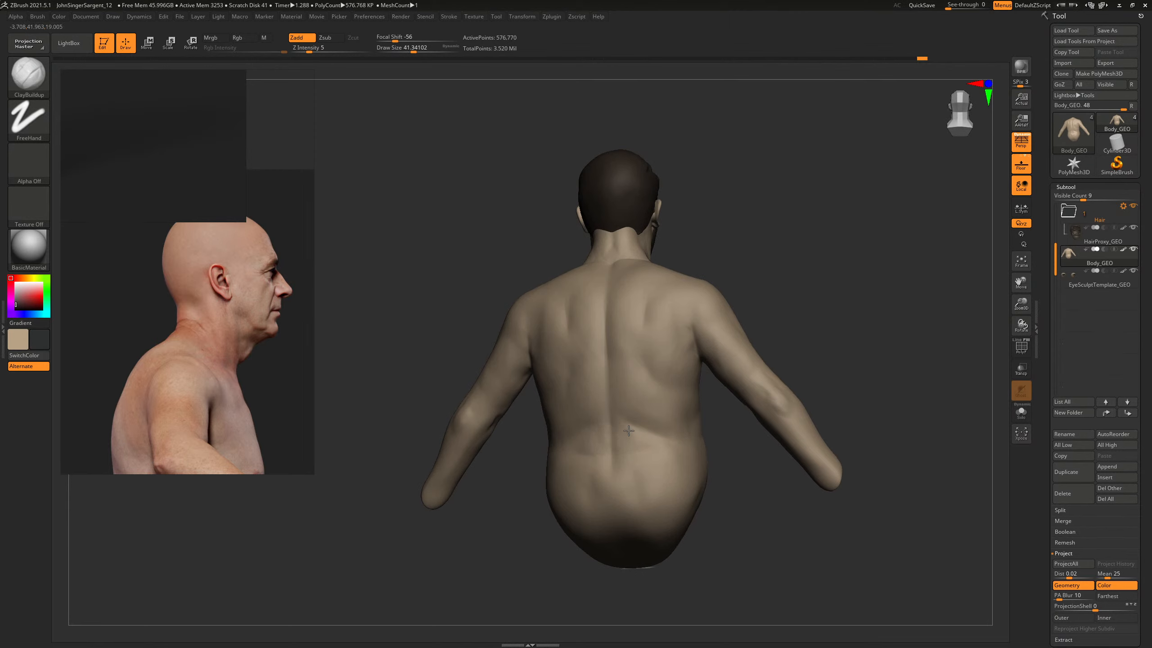
pyautogui.moveTo(629, 431); pyautogui.dragTo(644, 444)
pyautogui.moveTo(737, 354); pyautogui.dragTo(707, 356)
pyautogui.press(']')
pyautogui.press('[')
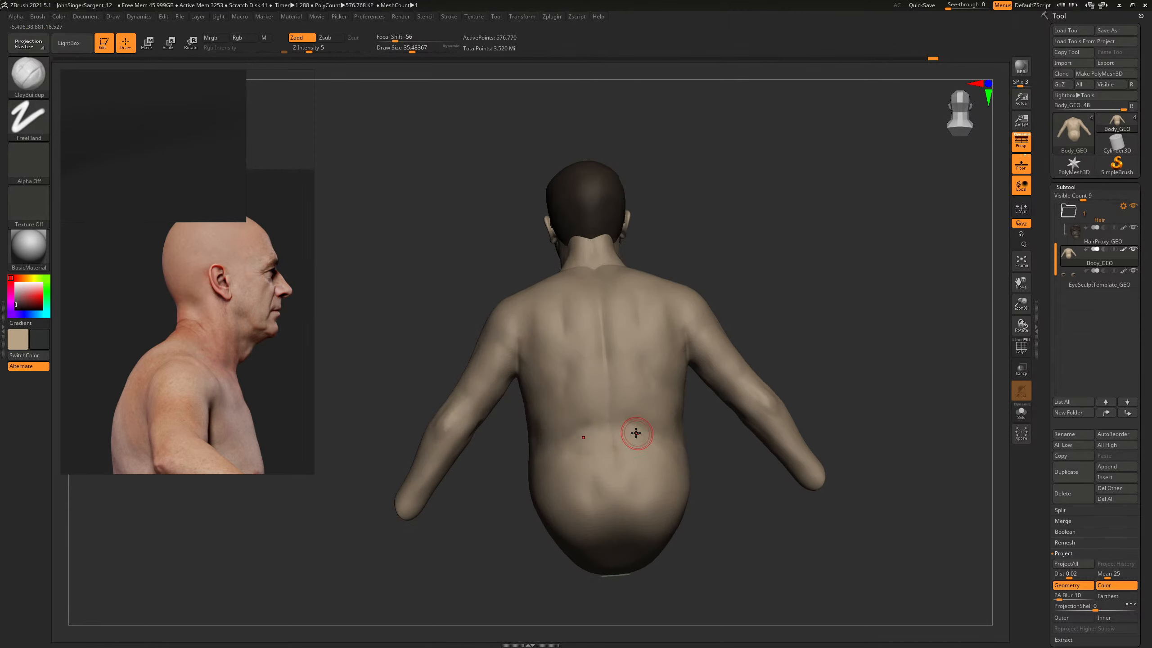
pyautogui.moveTo(645, 440); pyautogui.dragTo(657, 447)
# - Enlarge the man's back-view photo on the reference board to compare it with the sculpted back
pyautogui.moveTo(884, 294); pyautogui.dragTo(816, 300)
pyautogui.keyDown('alt'); pyautogui.moveTo(831, 299); pyautogui.dragTo(808, 329); pyautogui.keyUp('alt')
pyautogui.scroll(-5, 203, 272)
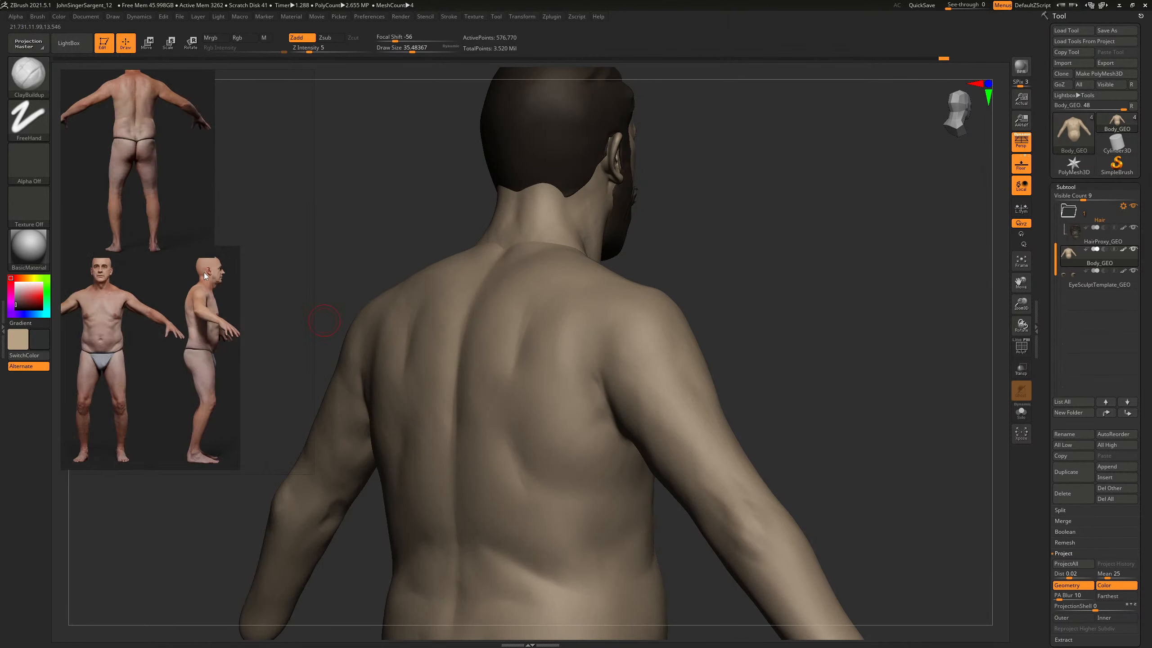
pyautogui.scroll(6, 173, 352)
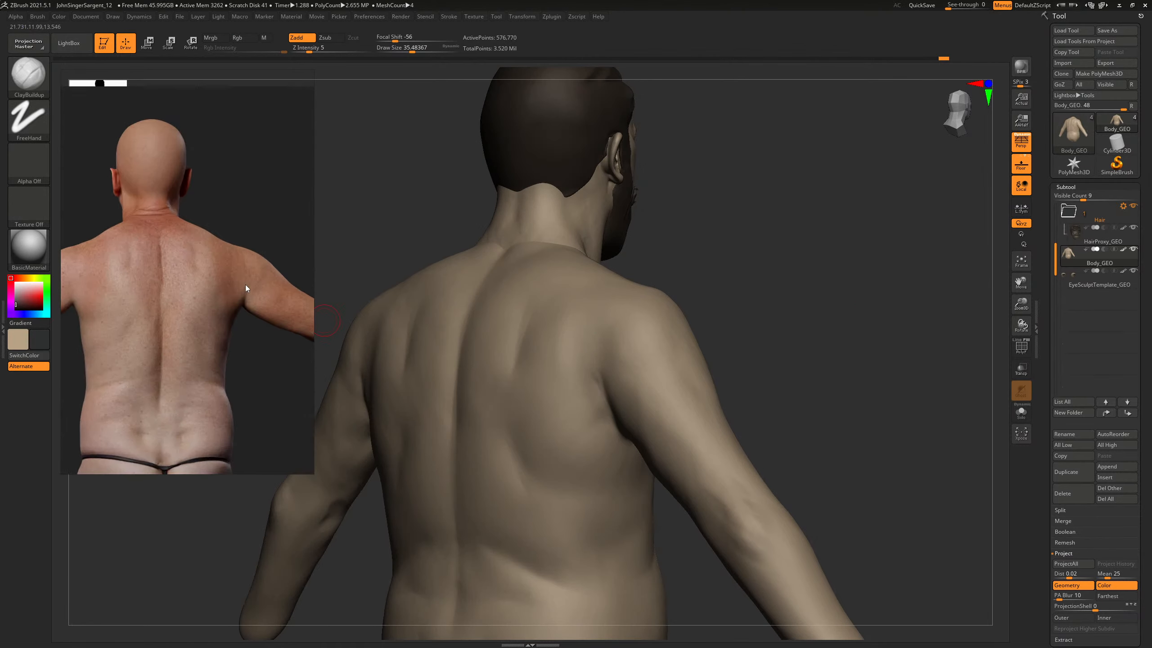
# - Refine the body's shoulder and armpit area with a resized ClayBuildup brush
pyautogui.moveTo(816, 300); pyautogui.dragTo(884, 295)
pyautogui.keyDown('alt'); pyautogui.moveTo(884, 295); pyautogui.dragTo(816, 218); pyautogui.keyUp('alt')
pyautogui.press('s')
pyautogui.moveTo(631, 387)
pyautogui.mouseDown()
pyautogui.moveTo(616, 347)
pyautogui.moveTo(605, 358)
pyautogui.mouseUp()
pyautogui.moveTo(809, 308)
pyautogui.mouseDown()
pyautogui.moveTo(809, 227)
pyautogui.moveTo(809, 258)
pyautogui.mouseUp()
pyautogui.moveTo(796, 342); pyautogui.dragTo(822, 283)
pyautogui.press('s')
pyautogui.moveTo(705, 392); pyautogui.dragTo(705, 392)
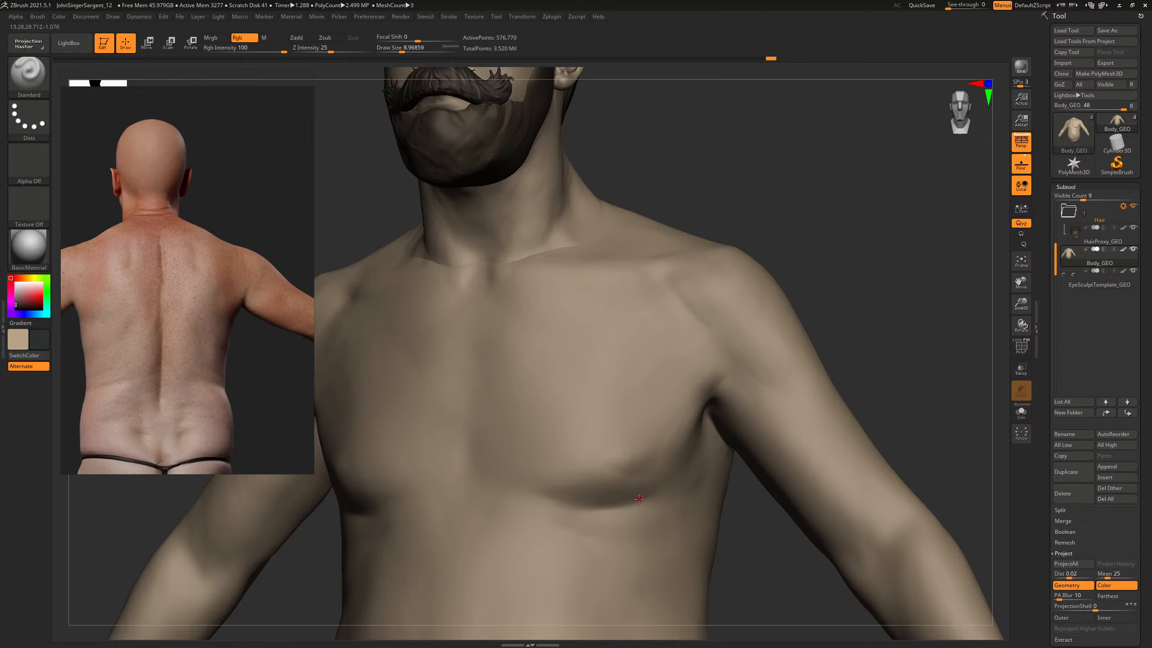
# - Paint dark guide lines across the chest for the pectoral muscle, running from the sternum and lower pectoral edge toward the upper arm
pyautogui.moveTo(650, 490); pyautogui.dragTo(744, 346)
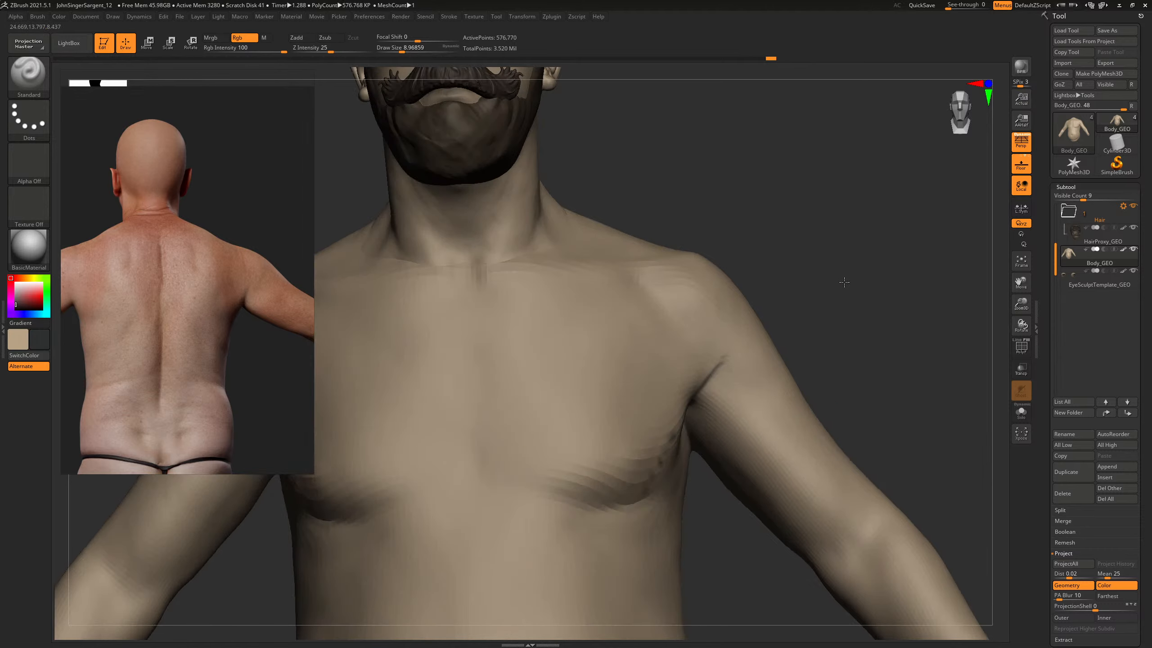
pyautogui.moveTo(490, 466); pyautogui.dragTo(739, 325)
pyautogui.moveTo(488, 263); pyautogui.dragTo(765, 337)
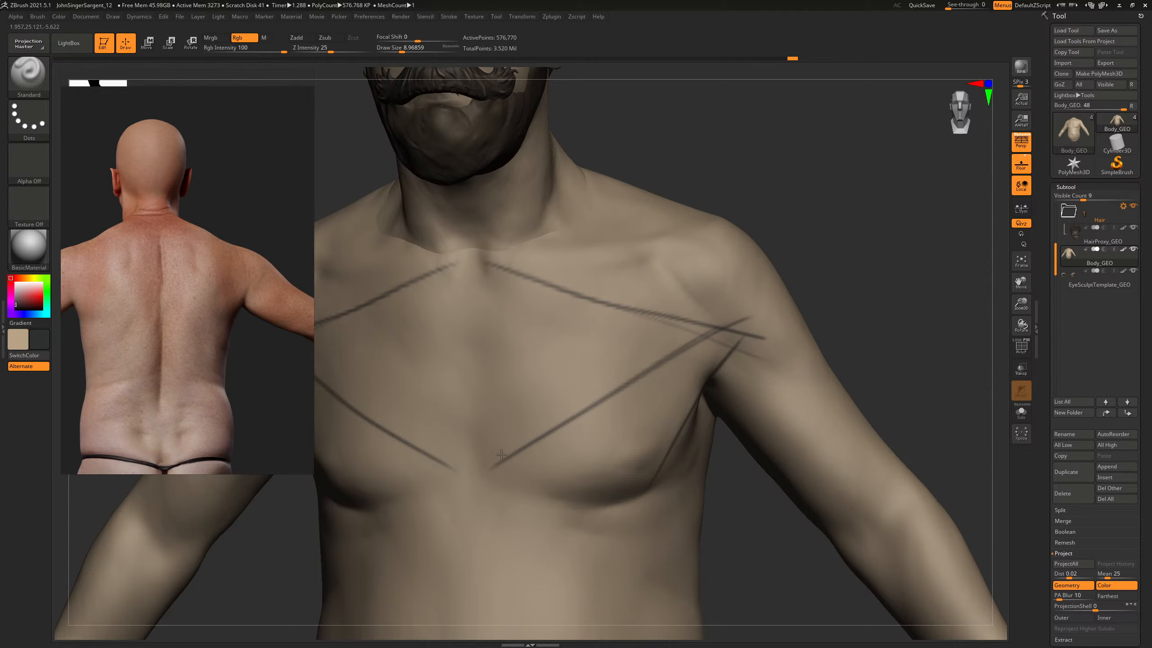
pyautogui.moveTo(501, 453); pyautogui.dragTo(779, 312)
# - Paint dark guide lines for the deltoid fibres from the outer collarbone down to the upper arm
pyautogui.moveTo(650, 255); pyautogui.dragTo(805, 385)
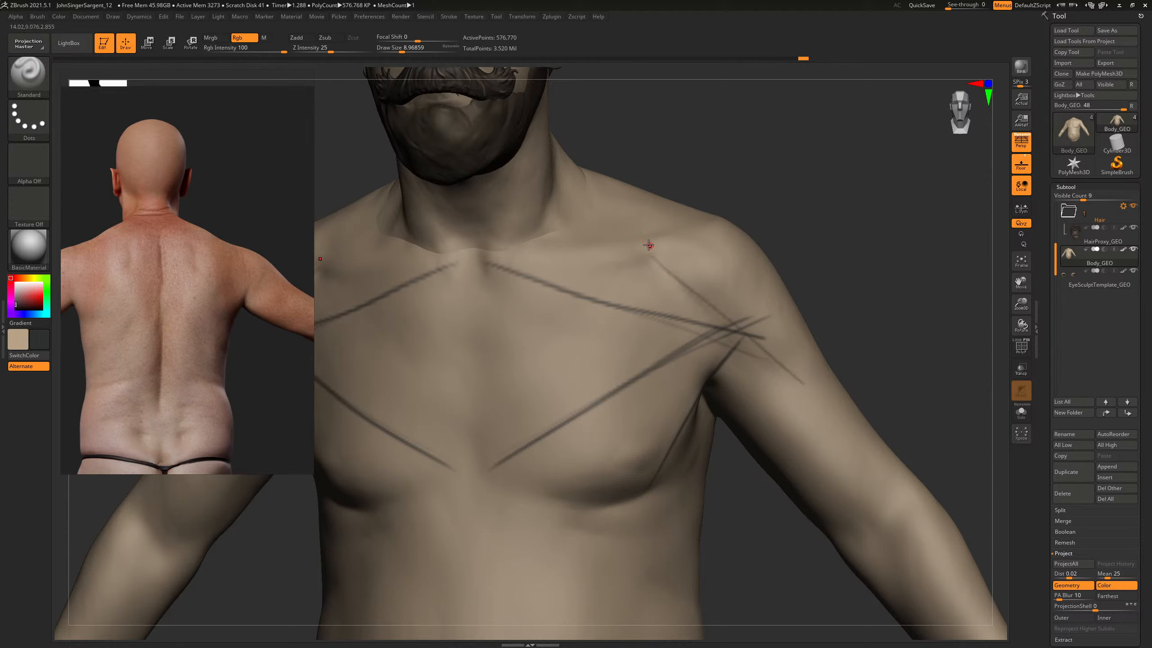
pyautogui.moveTo(645, 256); pyautogui.dragTo(799, 390)
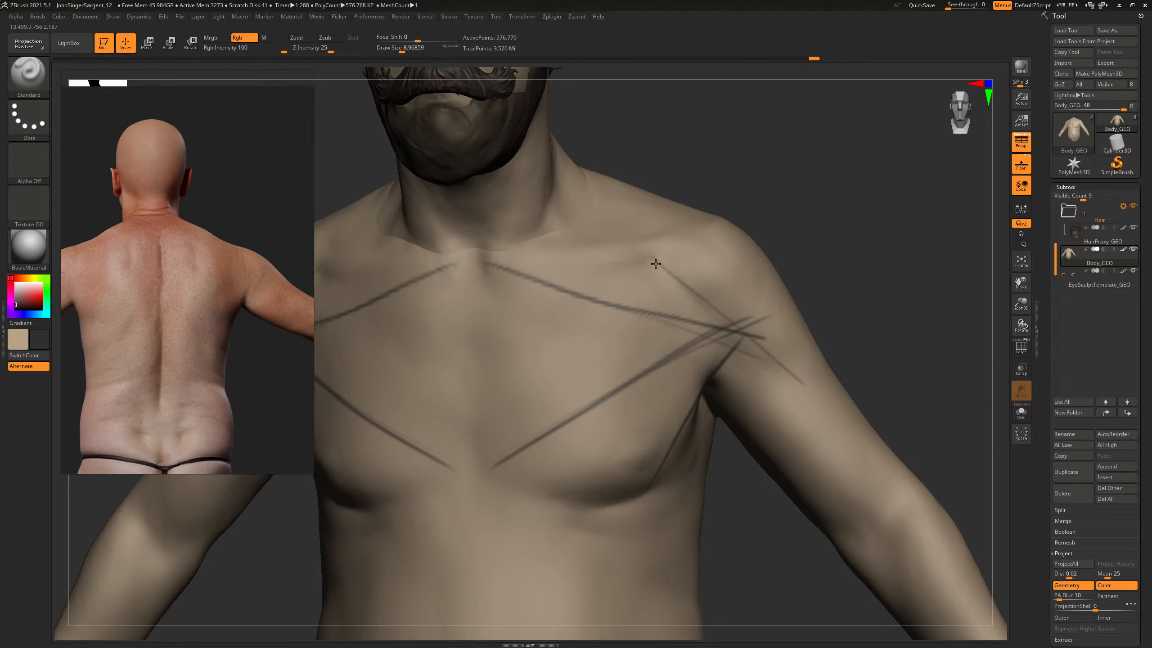
pyautogui.moveTo(653, 261); pyautogui.dragTo(794, 370)
pyautogui.moveTo(642, 256); pyautogui.dragTo(775, 375)
pyautogui.moveTo(624, 268); pyautogui.dragTo(736, 409)
pyautogui.moveTo(646, 278); pyautogui.dragTo(772, 436)
# - Build up the pectoral and deltoid junction with a resized ClayBuildup brush and turn off the body's polypaint
pyautogui.press('b')
pyautogui.press('c')
pyautogui.press('b')
pyautogui.moveTo(624, 368)
pyautogui.mouseDown()
pyautogui.moveTo(613, 370)
pyautogui.moveTo(639, 376)
pyautogui.mouseUp()
pyautogui.press('s')
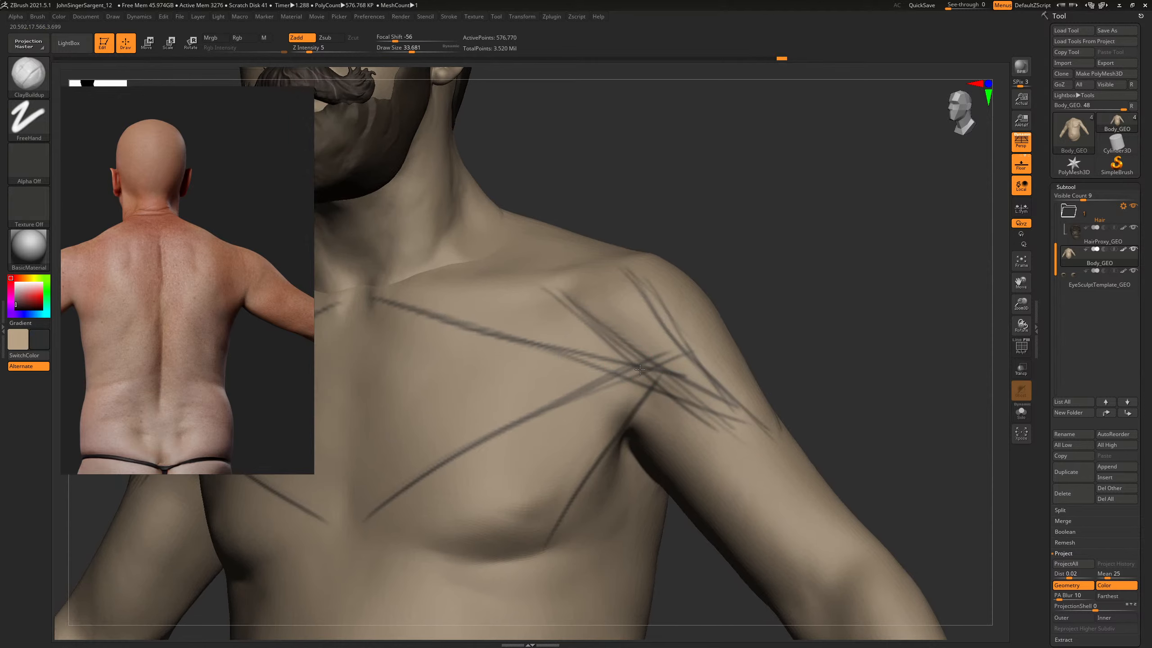
pyautogui.click(1121, 251)
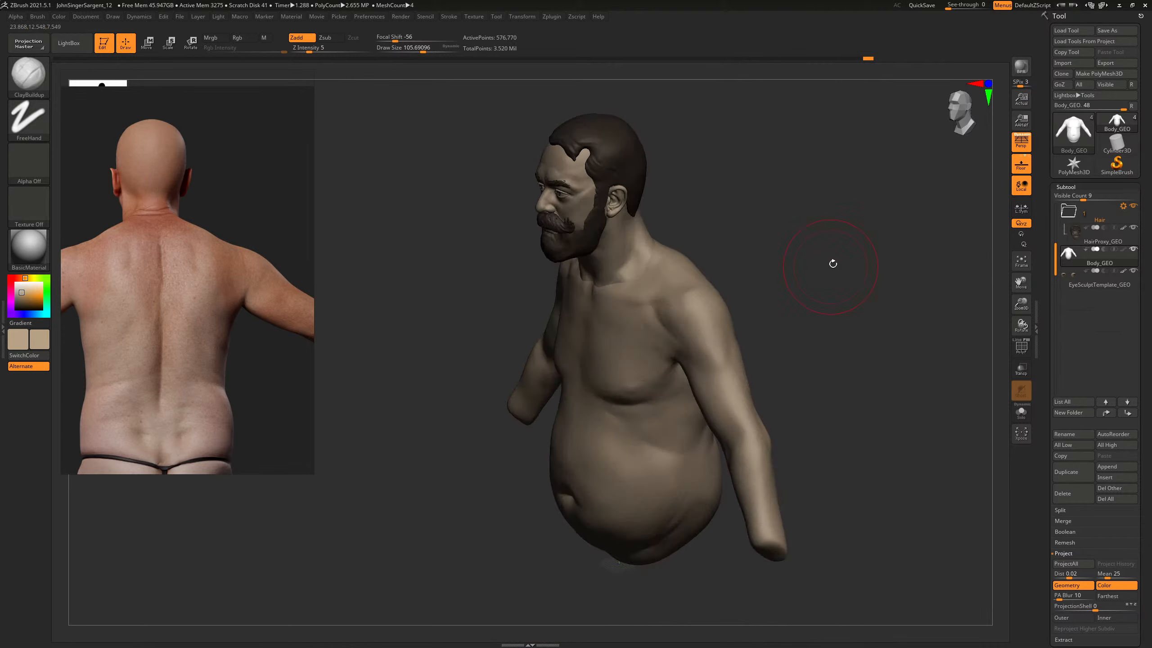
# - Refine the upper chest beside the front of the shoulder with a resized ClayBuildup brush
pyautogui.keyDown('ctrl'); pyautogui.moveTo(830, 259); pyautogui.dragTo(727, 334, button='right'); pyautogui.keyUp('ctrl')
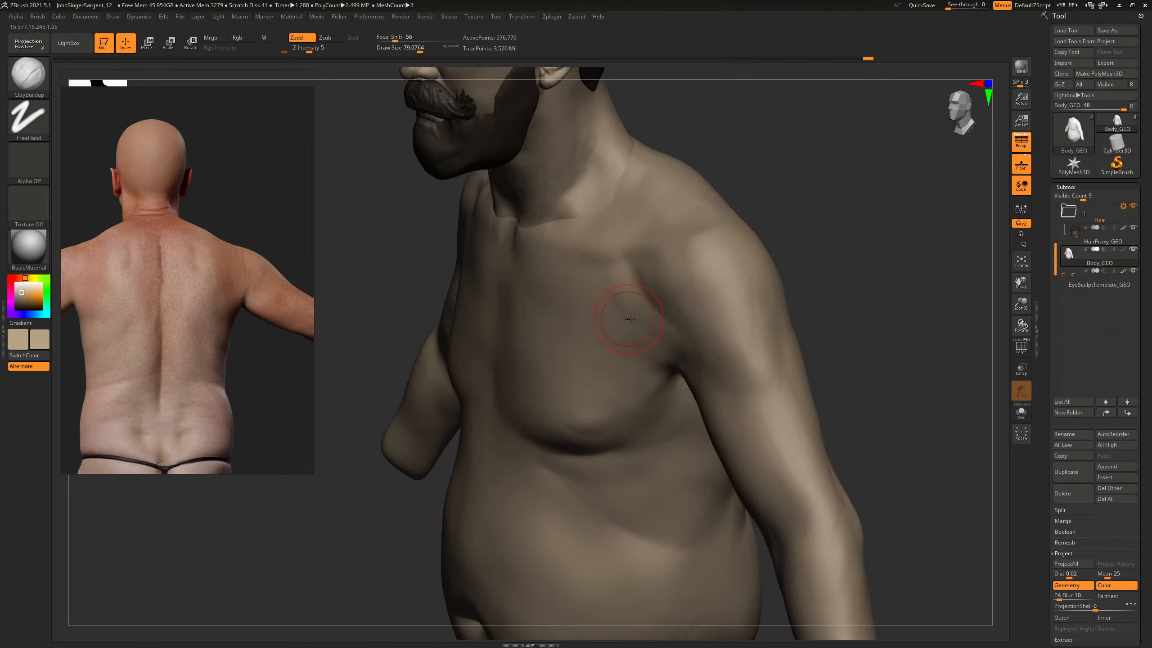
pyautogui.press('s')
pyautogui.moveTo(631, 328); pyautogui.dragTo(629, 329)
pyautogui.rightClick(187, 304)
pyautogui.moveTo(207, 424)
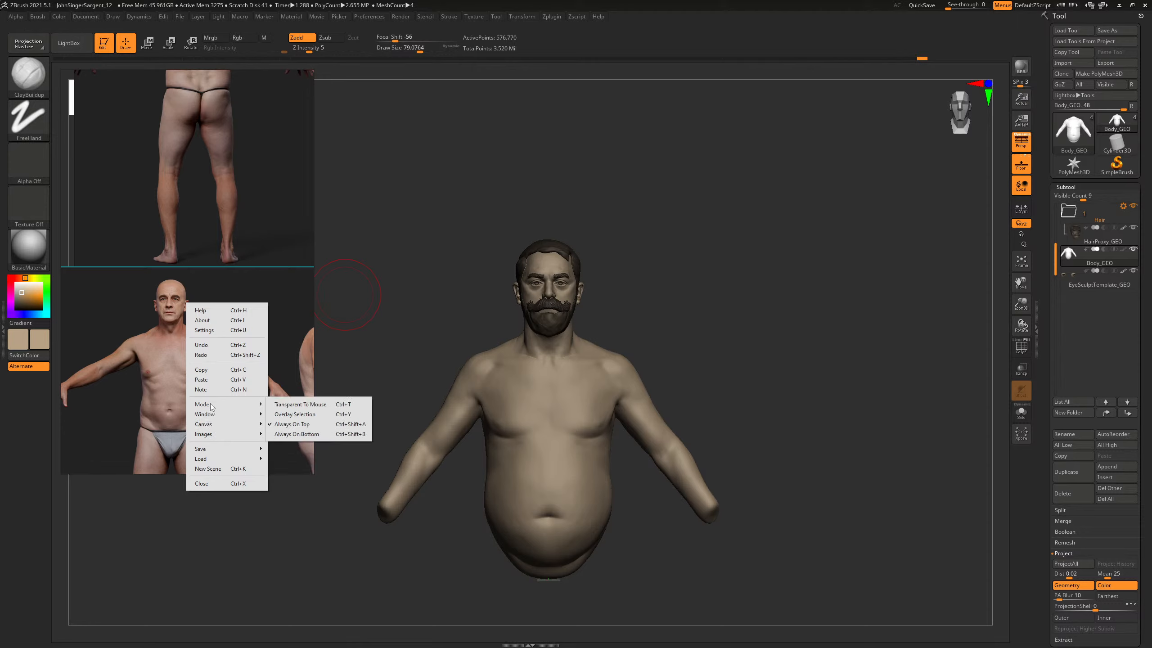
pyautogui.click(288, 404)
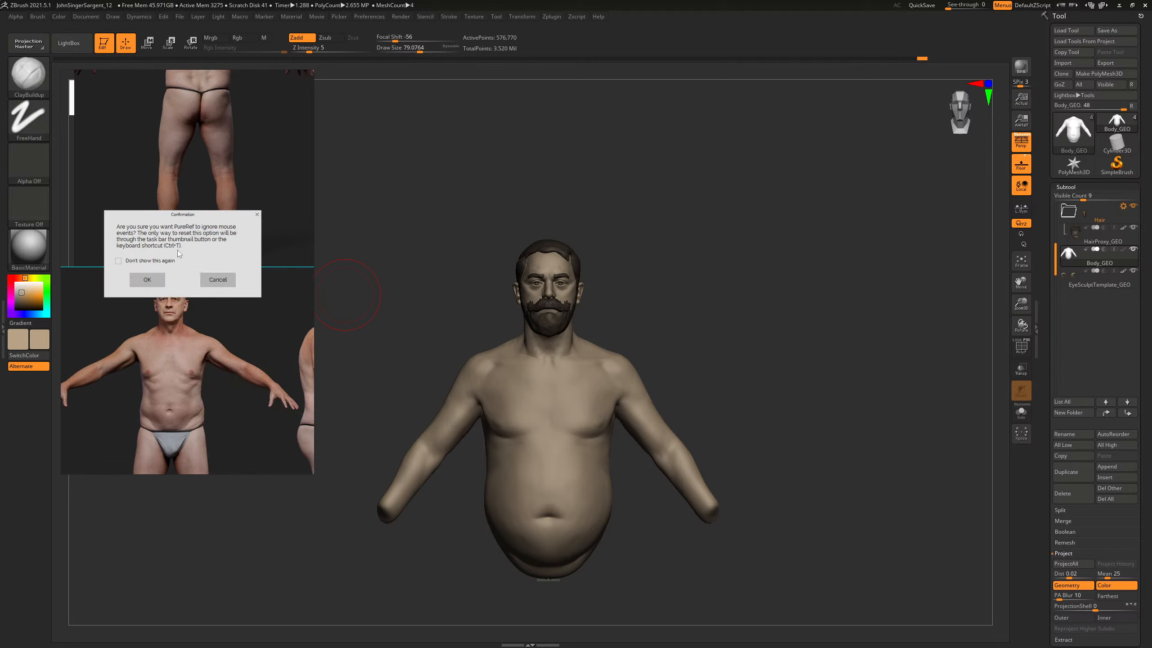
pyautogui.click(218, 280)
# - Try the Overlay Selection mode on the PureRef reference board and switch it off again
pyautogui.rightClick(185, 331)
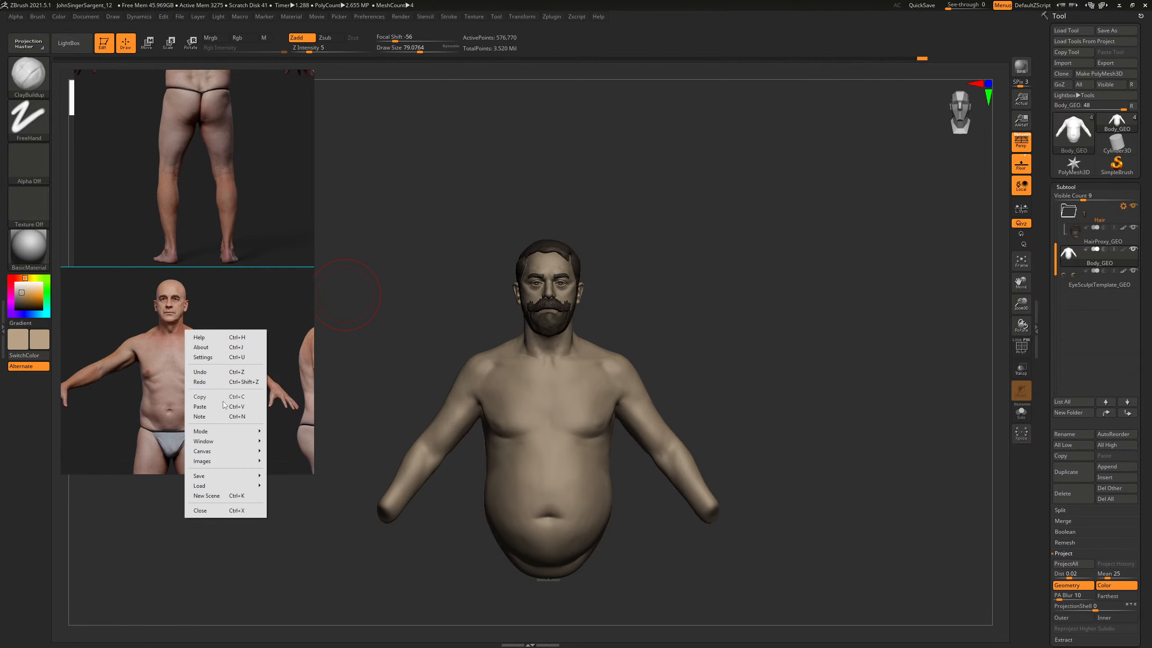
pyautogui.moveTo(212, 432)
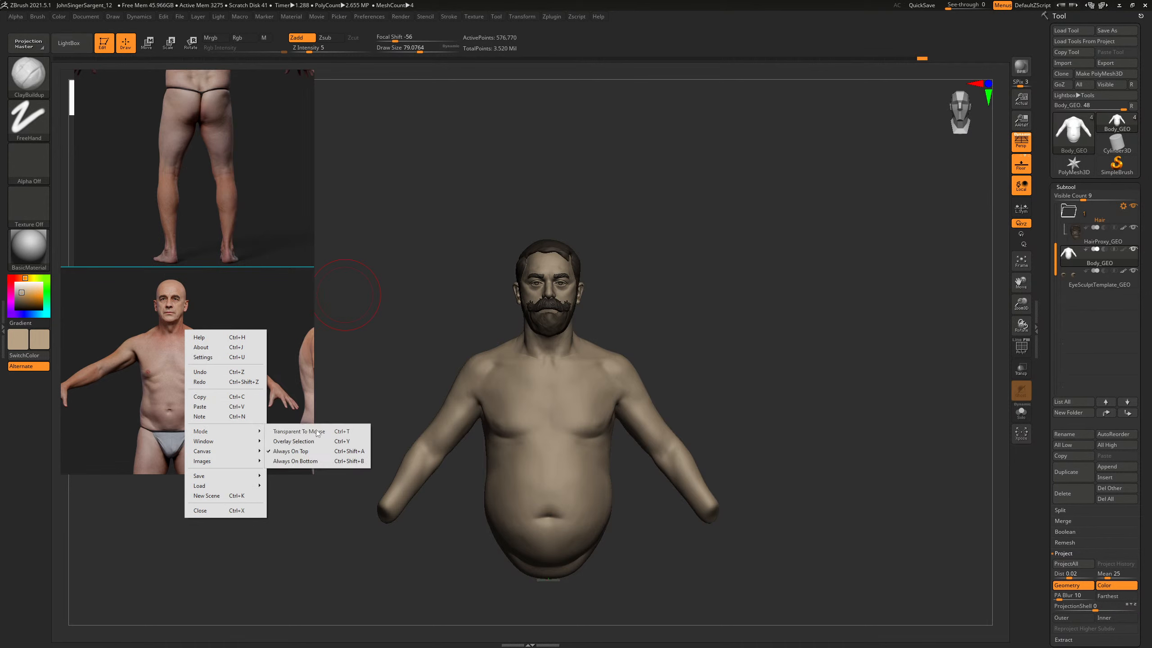
pyautogui.click(300, 441)
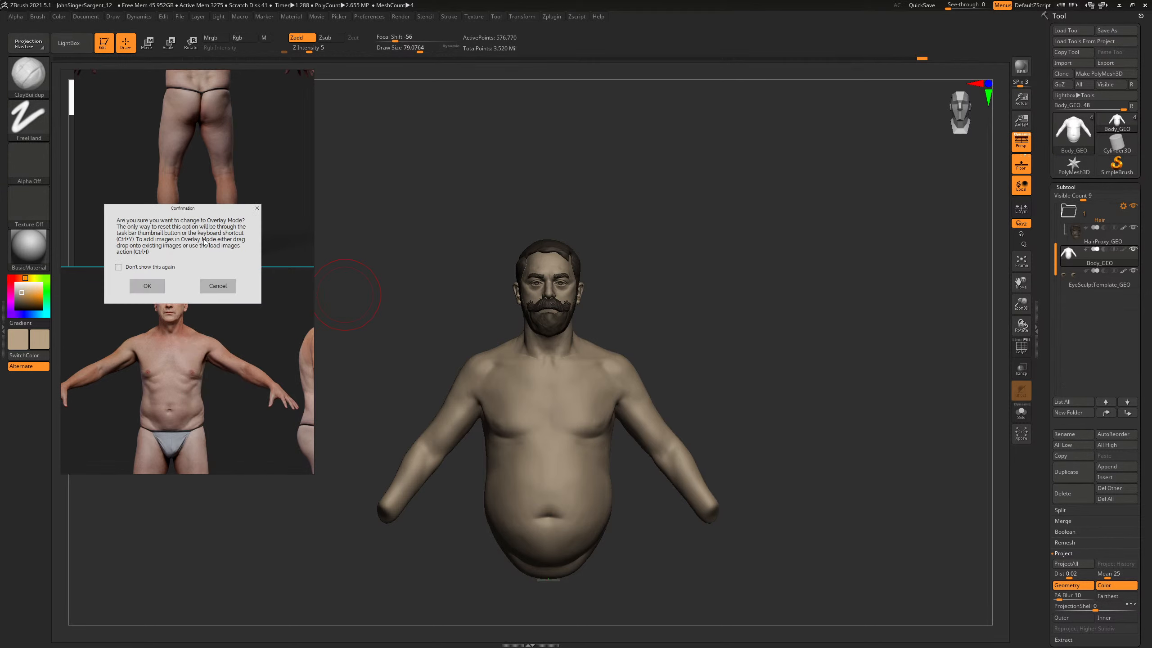
pyautogui.click(147, 285)
pyautogui.hotkey('ctrl', 'y')
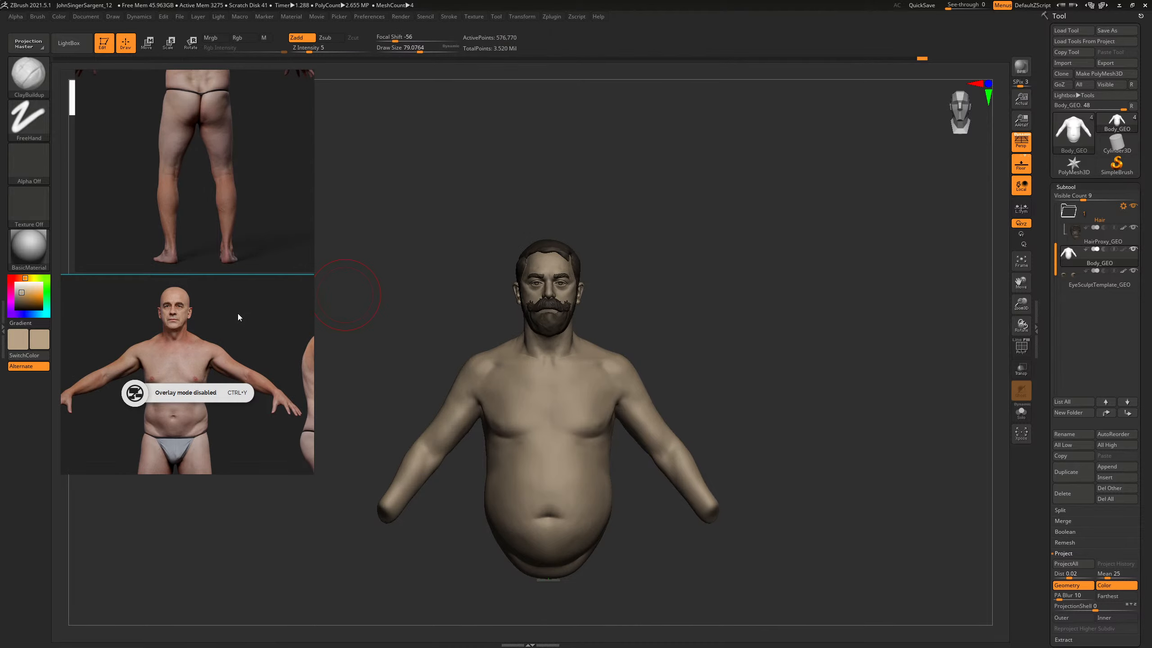
pyautogui.scroll(-2, 236, 314)
pyautogui.scroll(2, 236, 314)
# - Set the PureRef board to Always On Bottom and adjust ZBrush's See-through transparency to reveal the windows behind the sculpt
pyautogui.rightClick(220, 315)
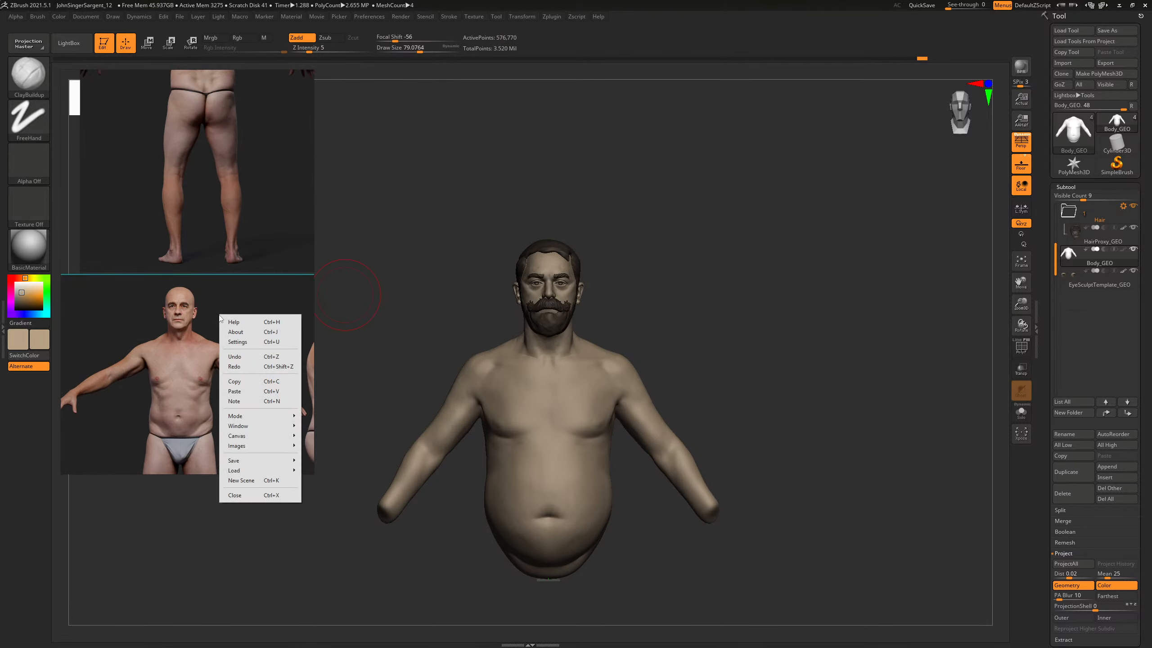
pyautogui.moveTo(255, 416)
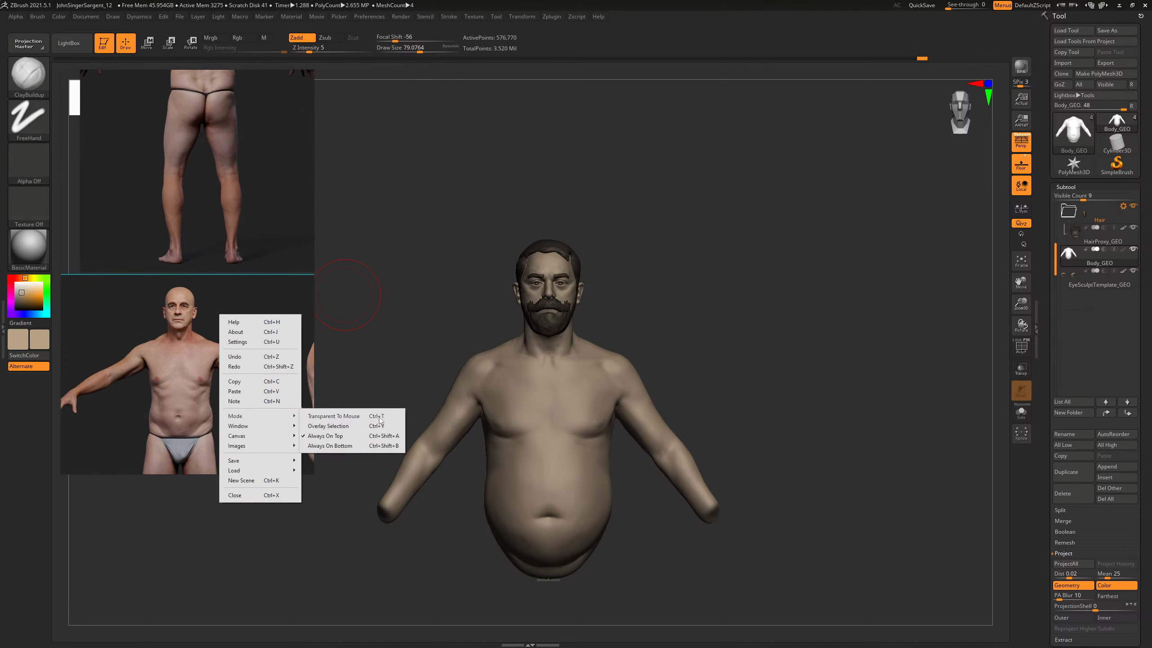
pyautogui.click(336, 446)
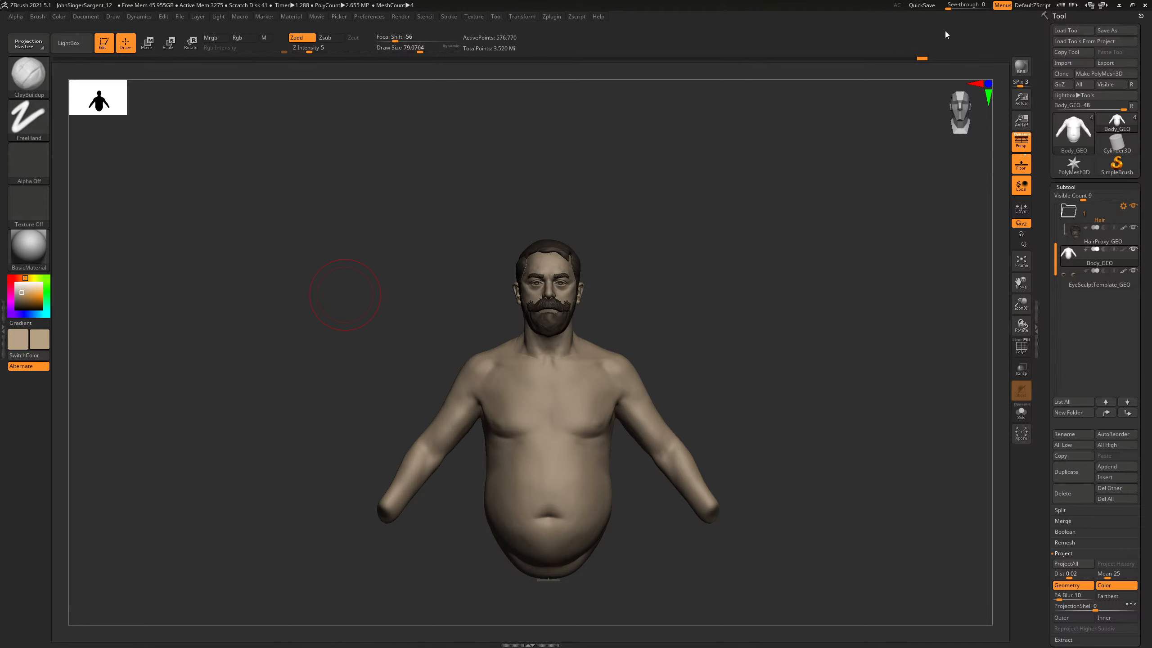
pyautogui.click(1122, 3)
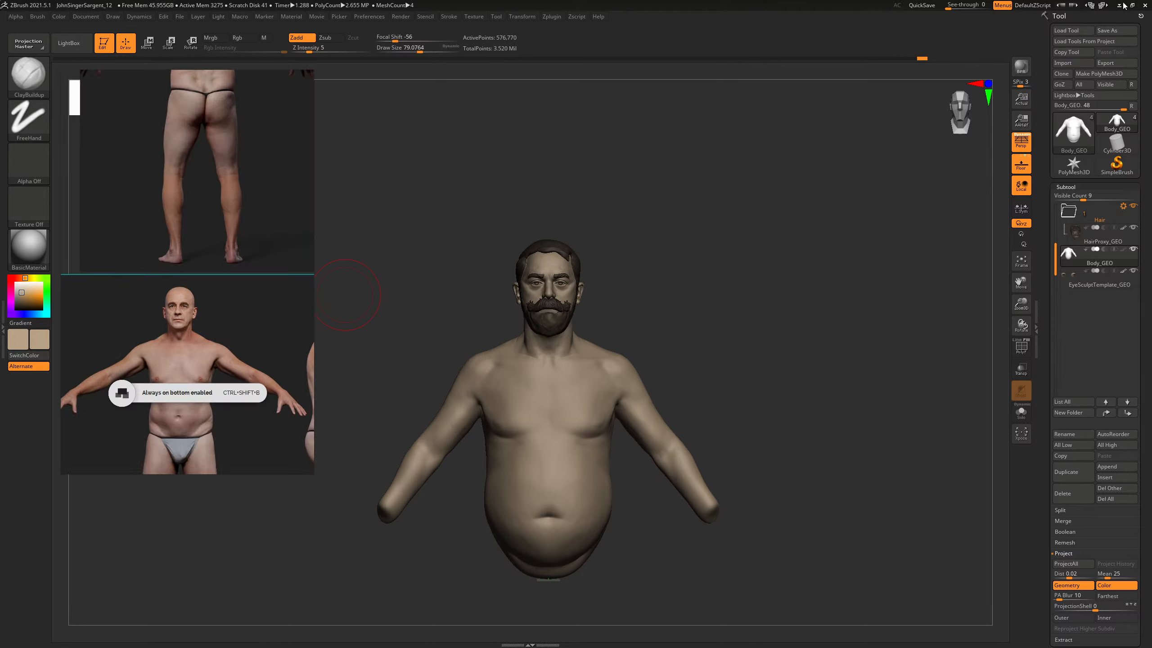
pyautogui.click(956, 7)
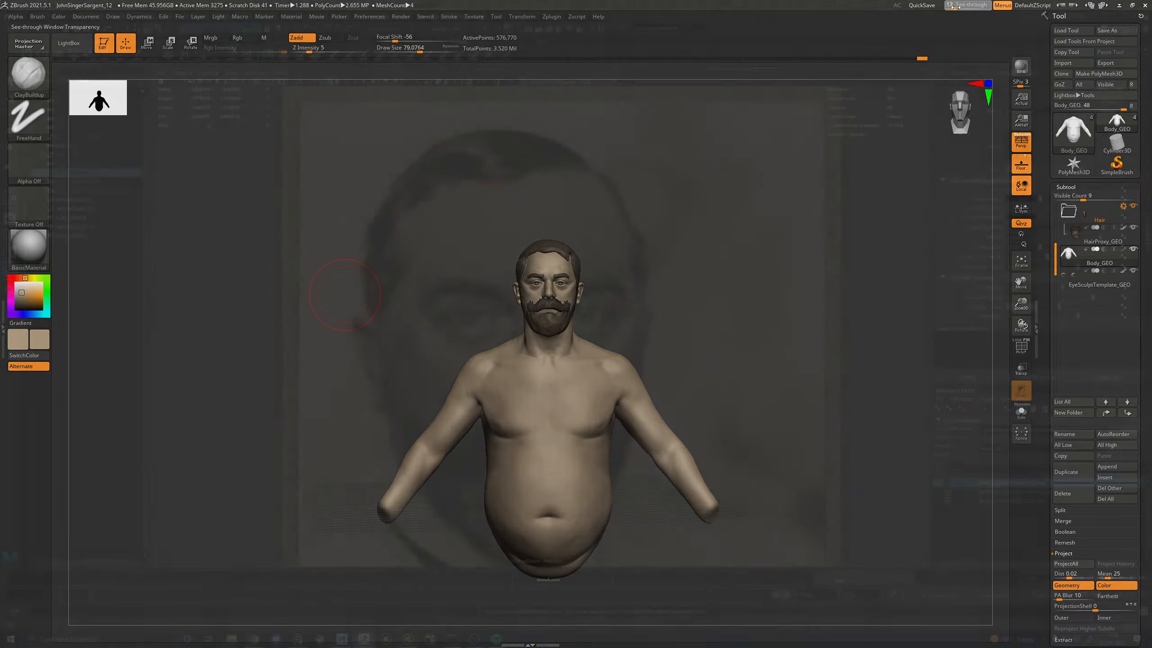
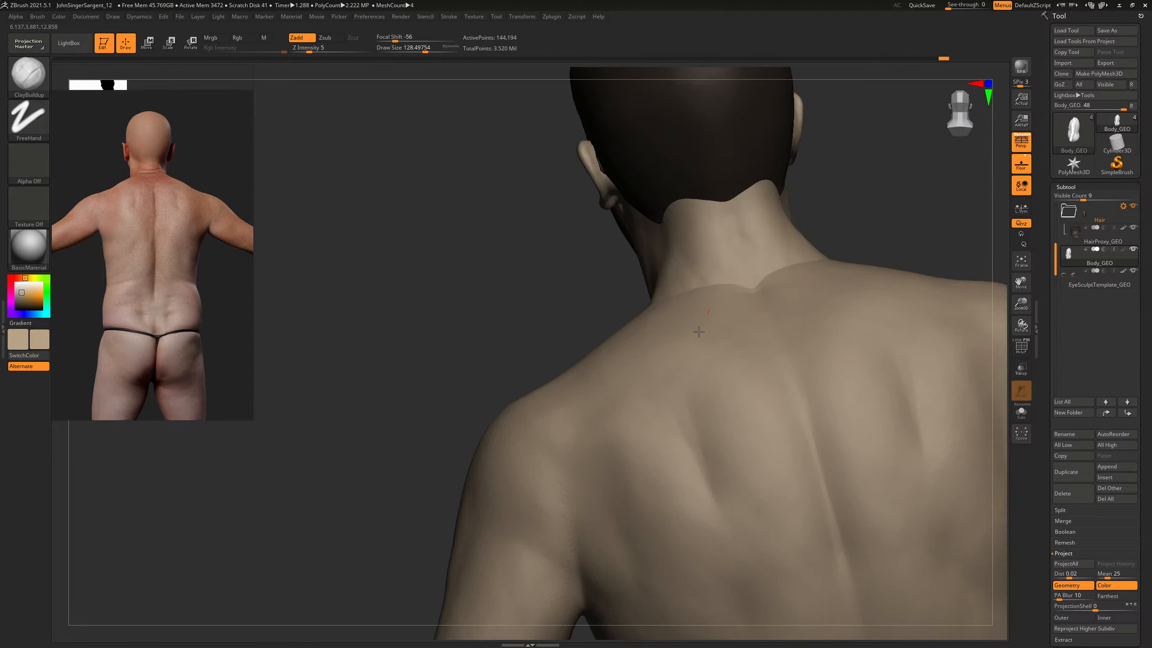
# - Examine the shoulders, chest and belly from several angles against the references, enlarging the ClayBuildup brush
pyautogui.moveTo(650, 307)
pyautogui.mouseDown(button='right')
pyautogui.moveTo(613, 304)
pyautogui.moveTo(651, 370)
pyautogui.moveTo(733, 300)
pyautogui.mouseUp(button='right')
pyautogui.press(']')
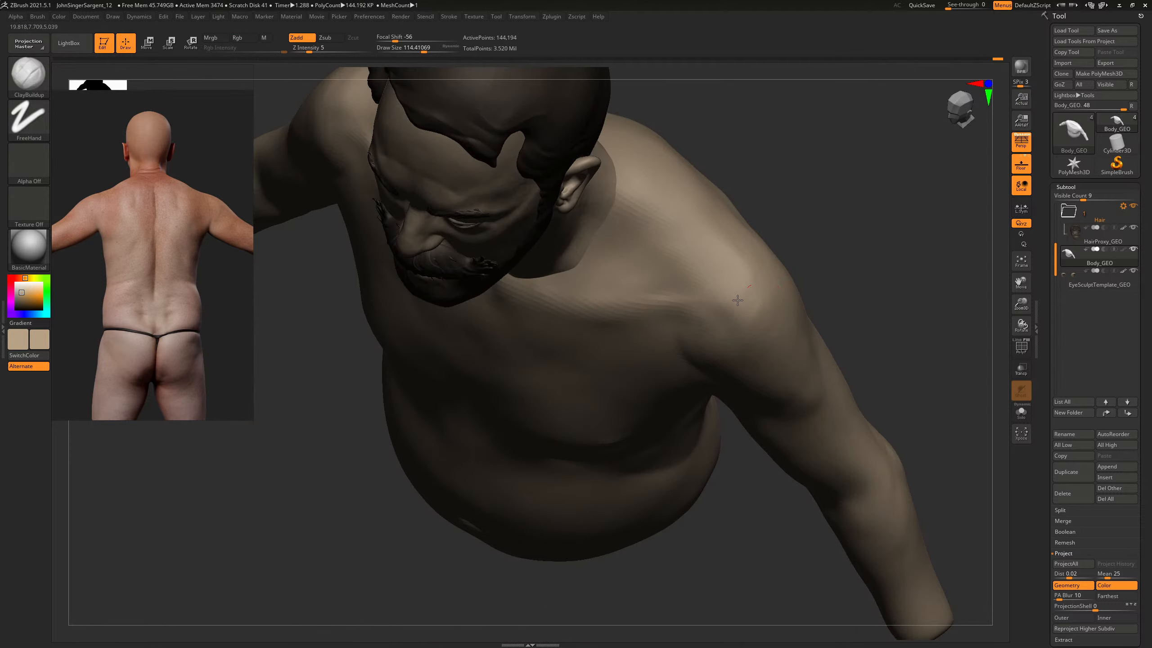
pyautogui.keyDown('shift'); pyautogui.moveTo(850, 244); pyautogui.dragTo(682, 224, button='right'); pyautogui.keyUp('shift')
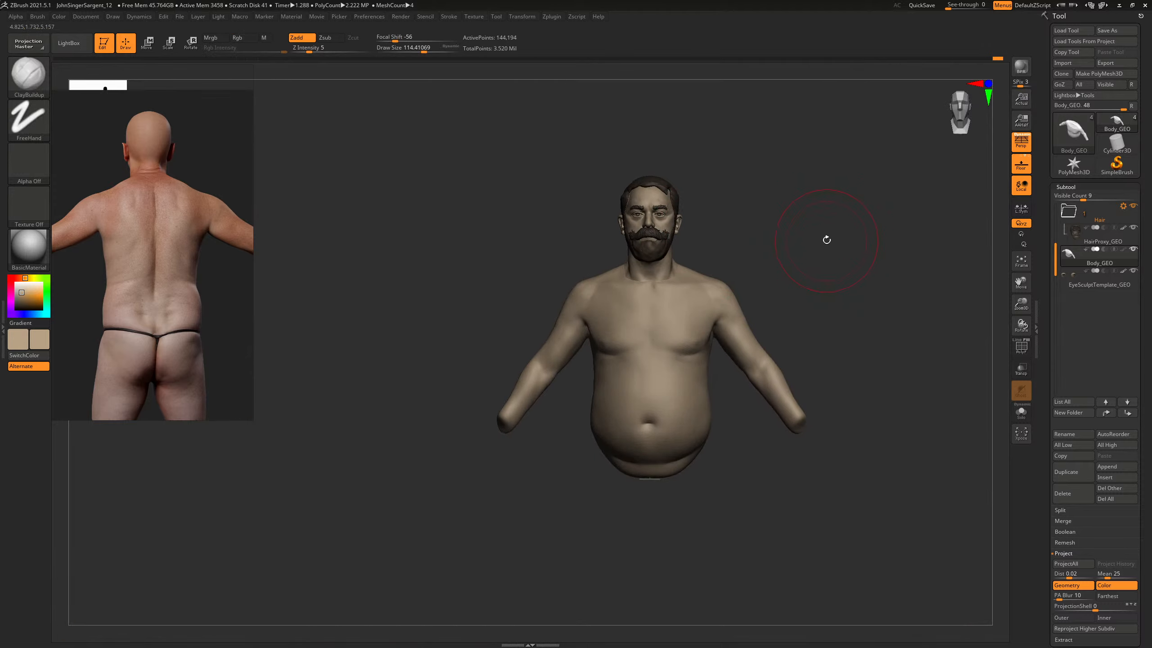
pyautogui.moveTo(822, 258)
pyautogui.keyDown('alt'); pyautogui.mouseDown(button='right')
pyautogui.moveTo(791, 264)
pyautogui.moveTo(833, 319)
pyautogui.moveTo(618, 378)
pyautogui.mouseUp(button='right'); pyautogui.keyUp('alt')
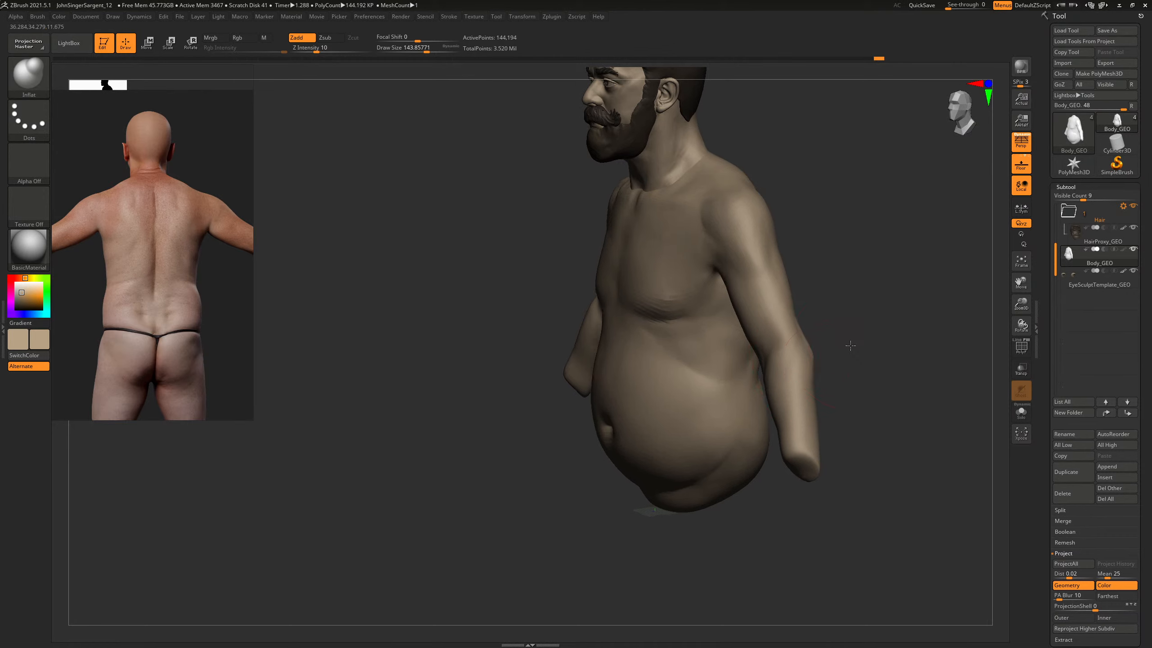
pyautogui.moveTo(839, 359)
pyautogui.mouseDown(button='right')
pyautogui.moveTo(823, 358)
pyautogui.moveTo(834, 329)
pyautogui.moveTo(821, 356)
pyautogui.mouseUp(button='right')
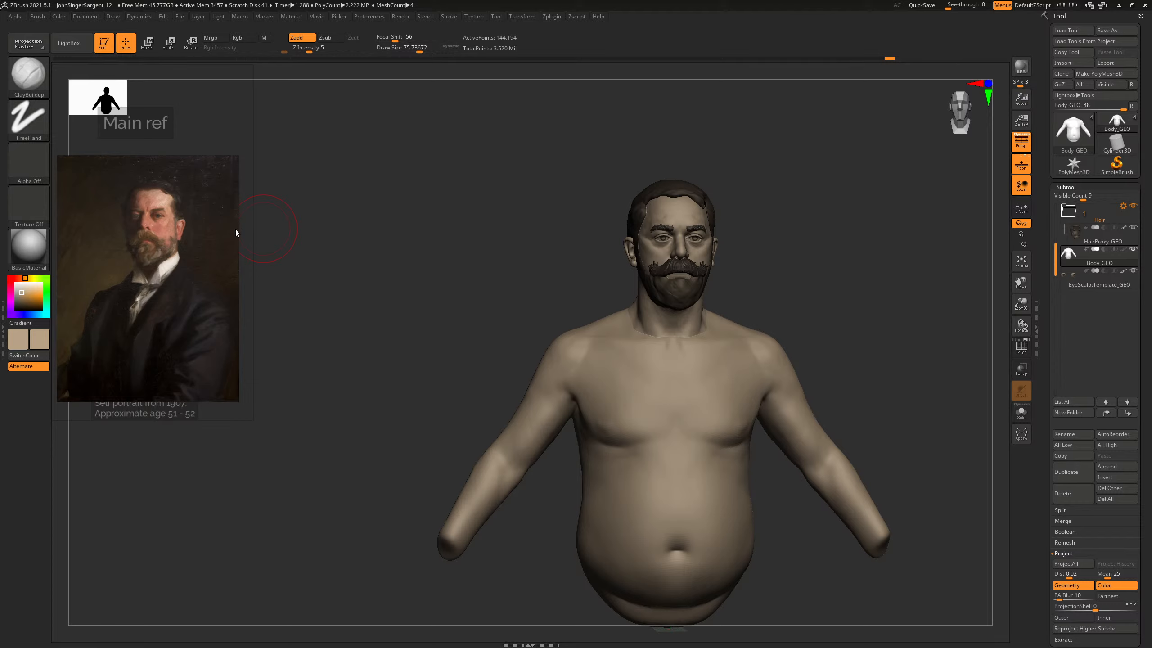
pyautogui.moveTo(754, 236); pyautogui.dragTo(745, 241)
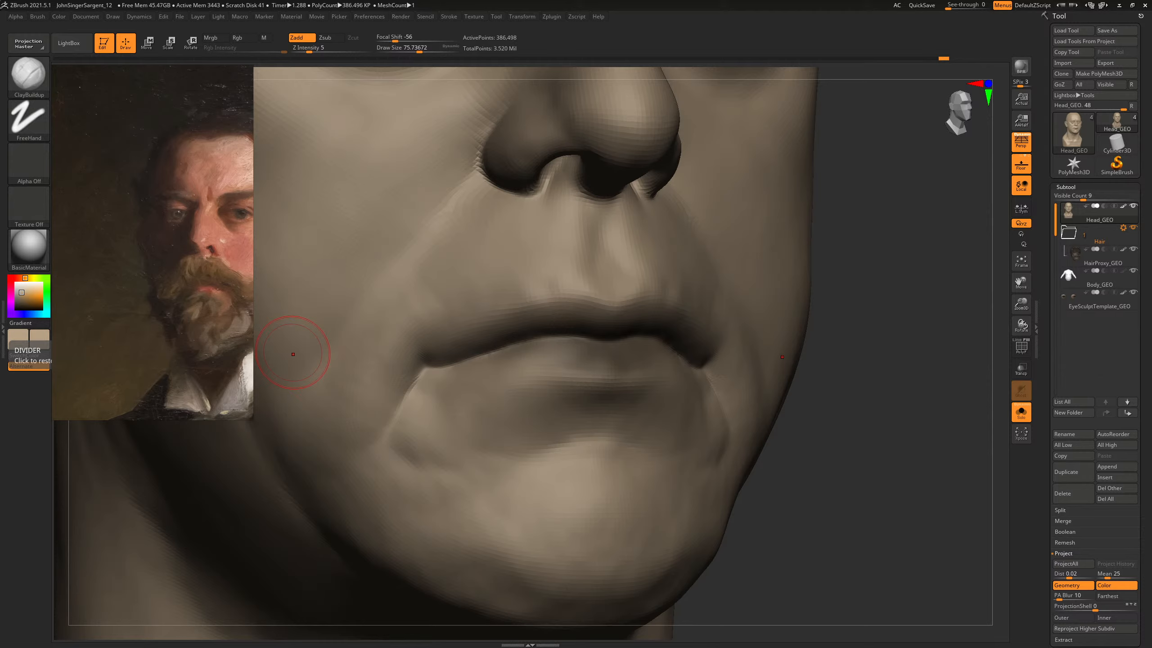
# - Examine the topology around the lips of the isolated head with its polygroup wireframe displayed
pyautogui.hotkey('alt', 'Tab')
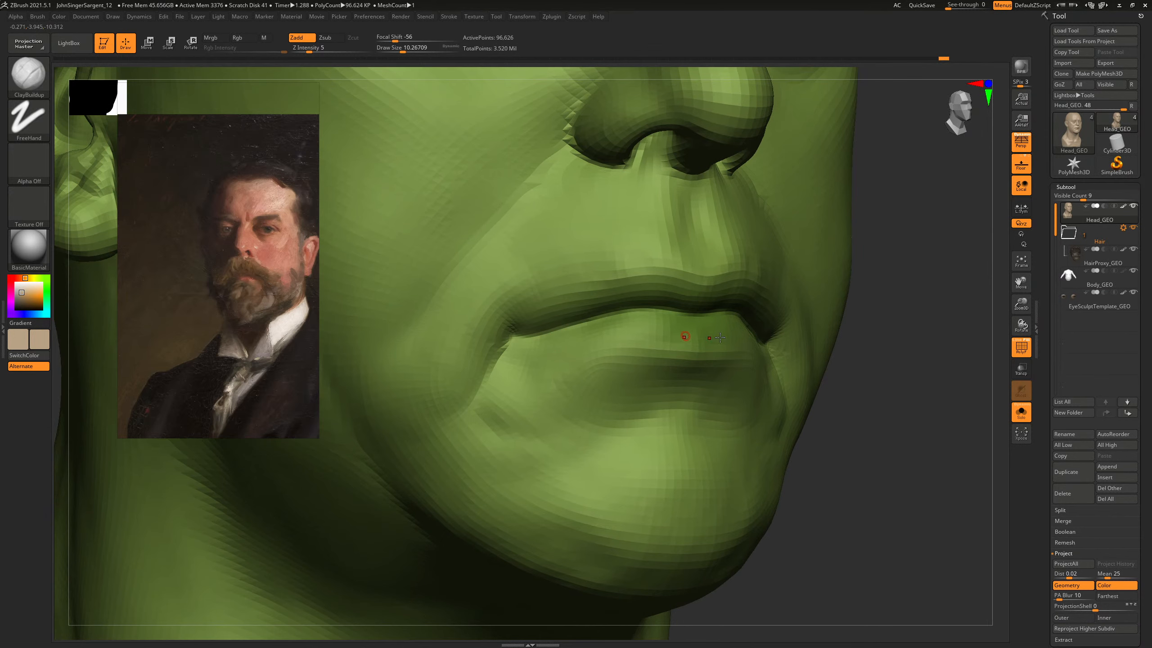
pyautogui.moveTo(780, 354)
pyautogui.keyDown('alt'); pyautogui.mouseDown()
pyautogui.moveTo(871, 362)
pyautogui.moveTo(535, 333)
pyautogui.mouseUp(); pyautogui.keyUp('alt')
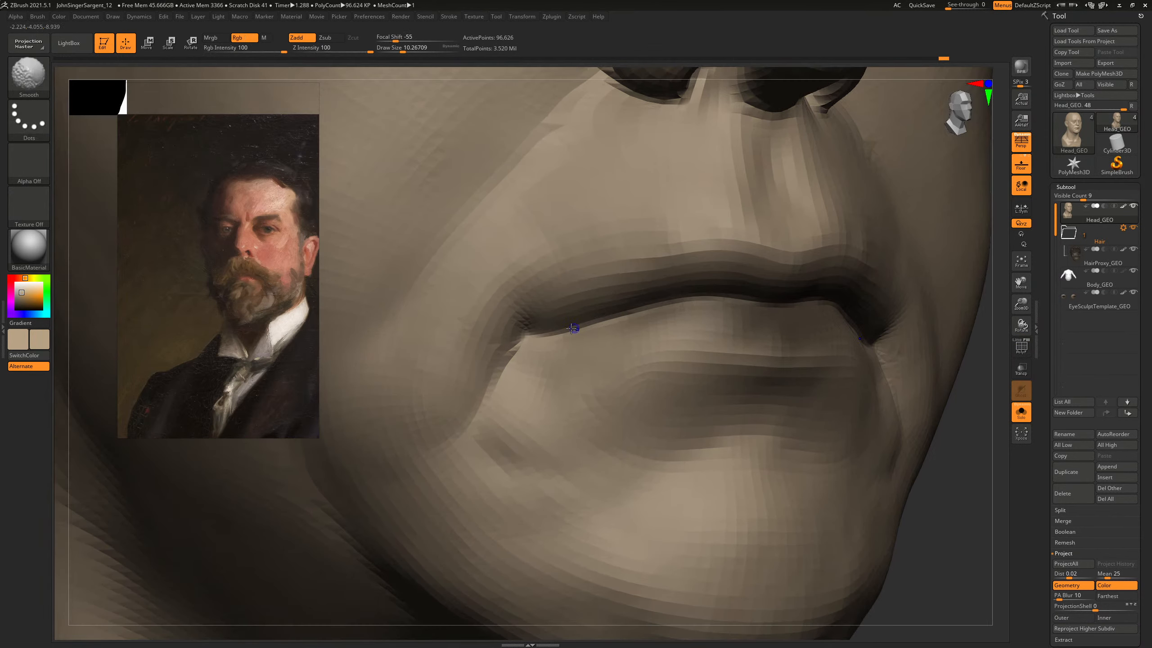
pyautogui.hotkey('shift', 'f')
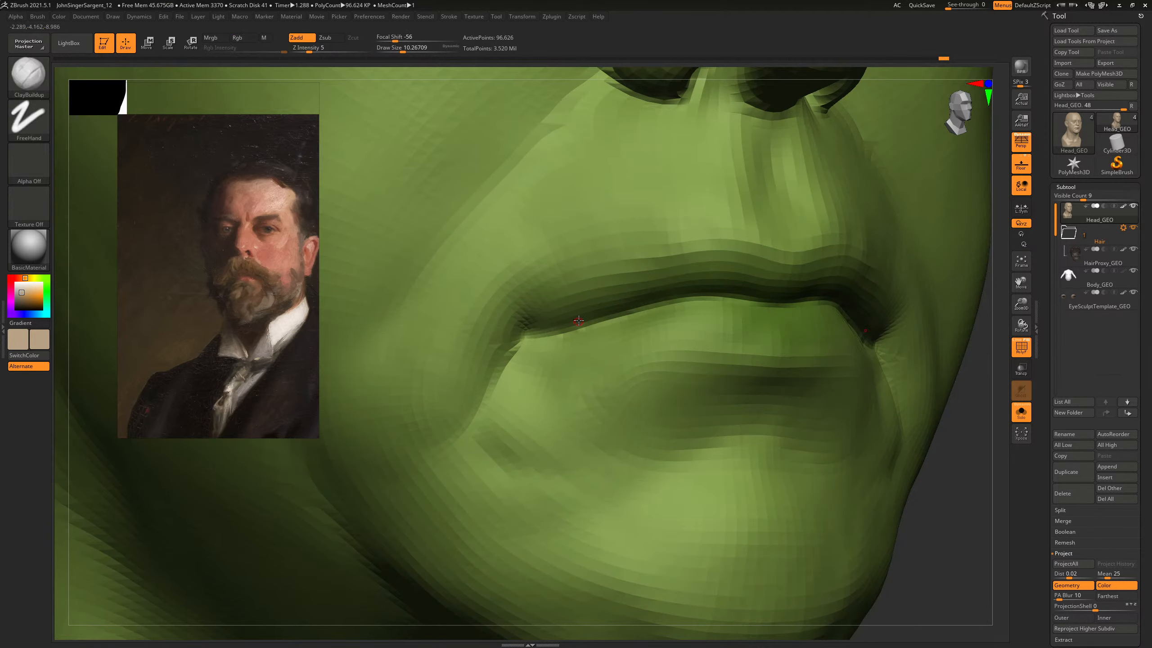
pyautogui.press('ctrl')
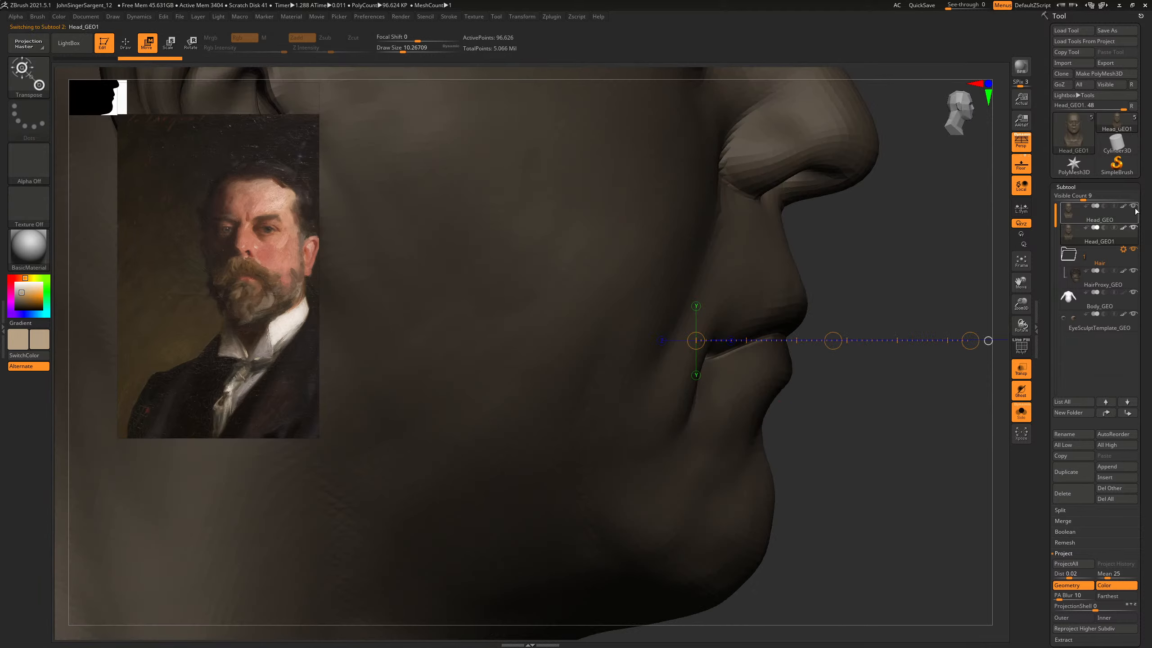
# - Try shifting the mouth seam of the duplicate head Head_GEO1 along its depth with Transpose Move
pyautogui.keyDown('alt'); pyautogui.moveTo(943, 465); pyautogui.dragTo(925, 386); pyautogui.keyUp('alt')
pyautogui.moveTo(781, 339); pyautogui.dragTo(791, 339)
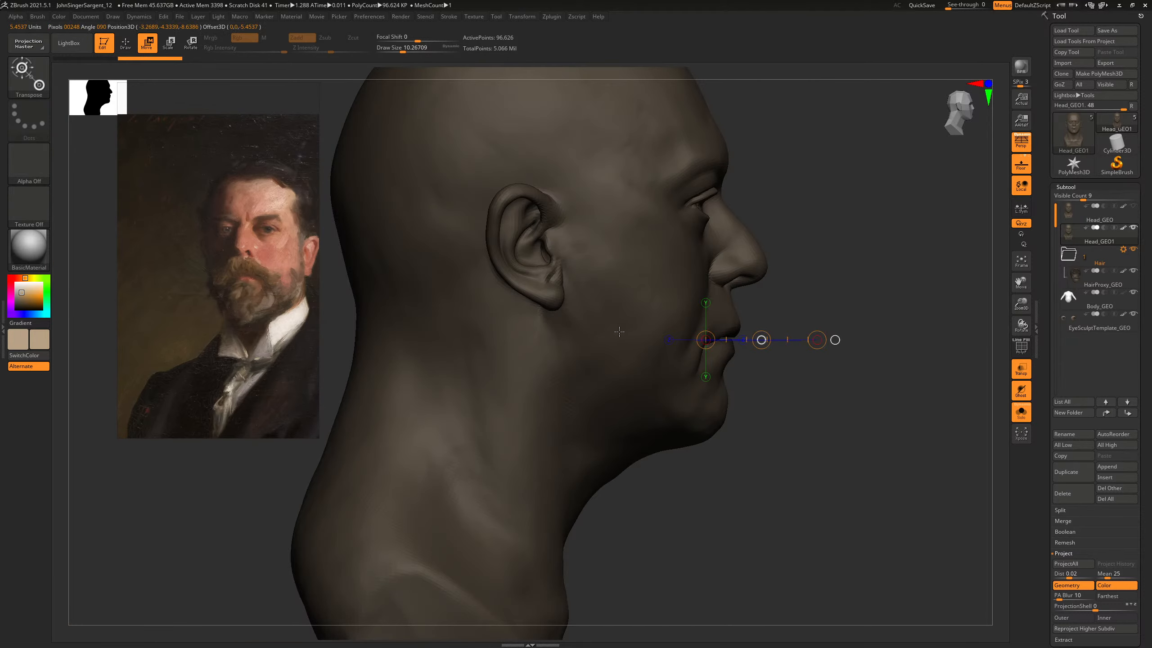
pyautogui.press('ctrl')
pyautogui.hotkey('ctrl', 'shift', 'z')
pyautogui.moveTo(957, 313); pyautogui.dragTo(841, 309)
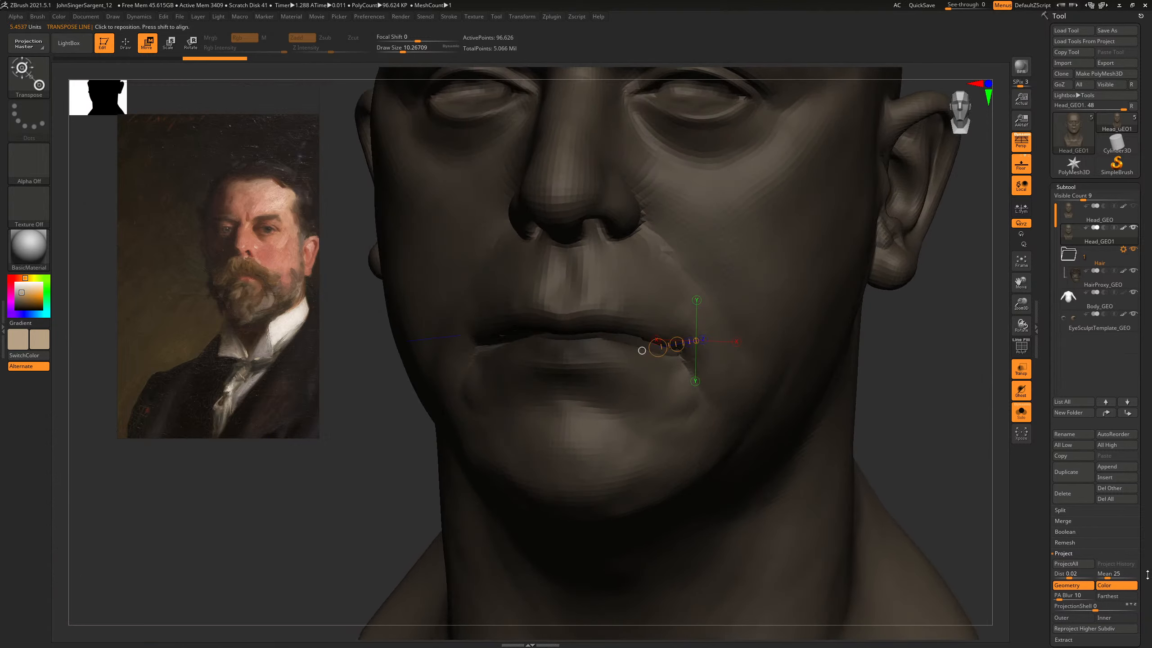
# - Isolate the mouth's inner strip on the duplicate head using the polygroup options and smooth it
pyautogui.moveTo(1147, 575); pyautogui.dragTo(1091, 346)
pyautogui.click(1074, 418)
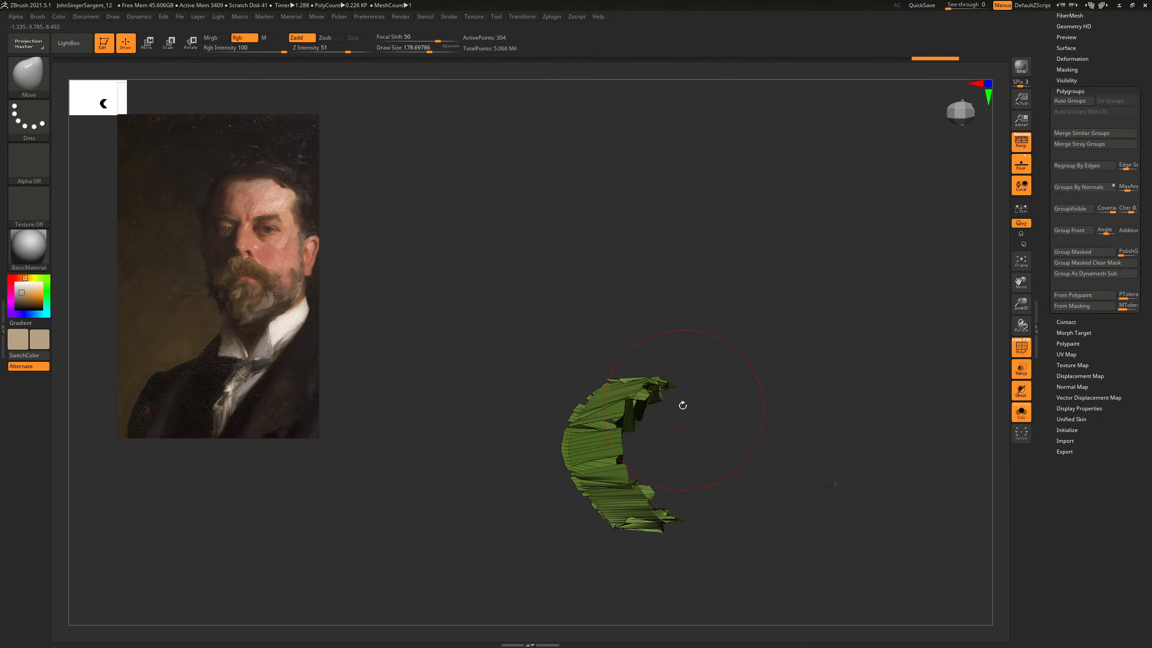
pyautogui.moveTo(650, 412)
pyautogui.mouseDown()
pyautogui.moveTo(721, 375)
pyautogui.moveTo(721, 280)
pyautogui.mouseUp()
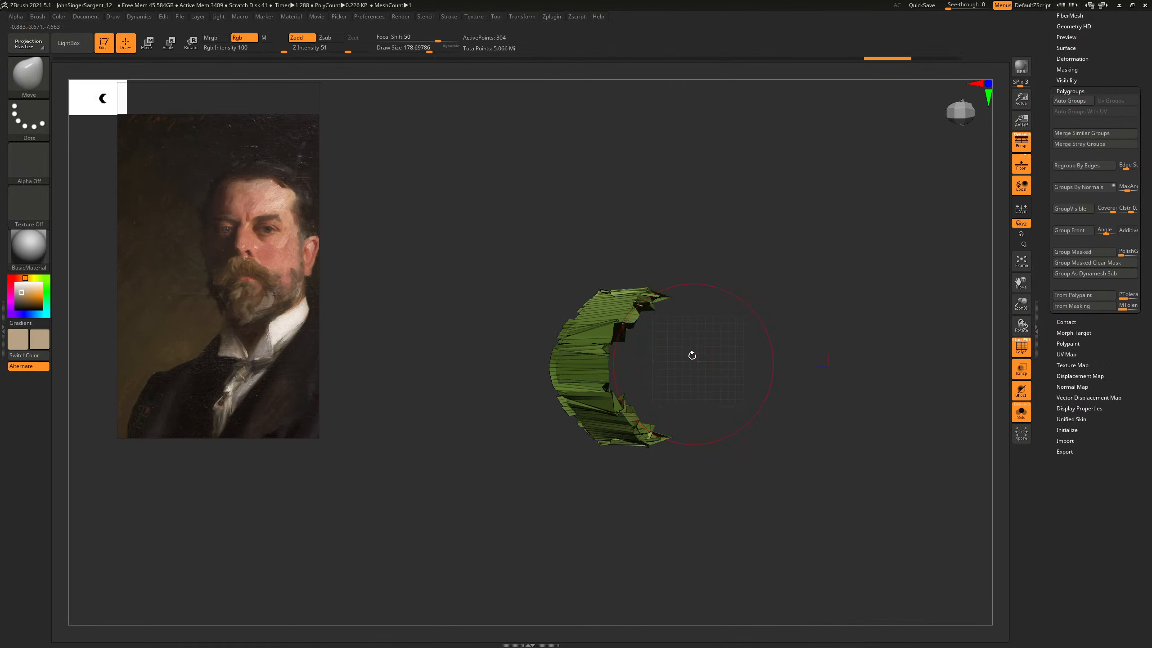
pyautogui.moveTo(630, 331)
pyautogui.keyDown('shift'); pyautogui.mouseDown()
pyautogui.moveTo(621, 414)
pyautogui.moveTo(630, 424)
pyautogui.mouseUp(); pyautogui.keyUp('shift')
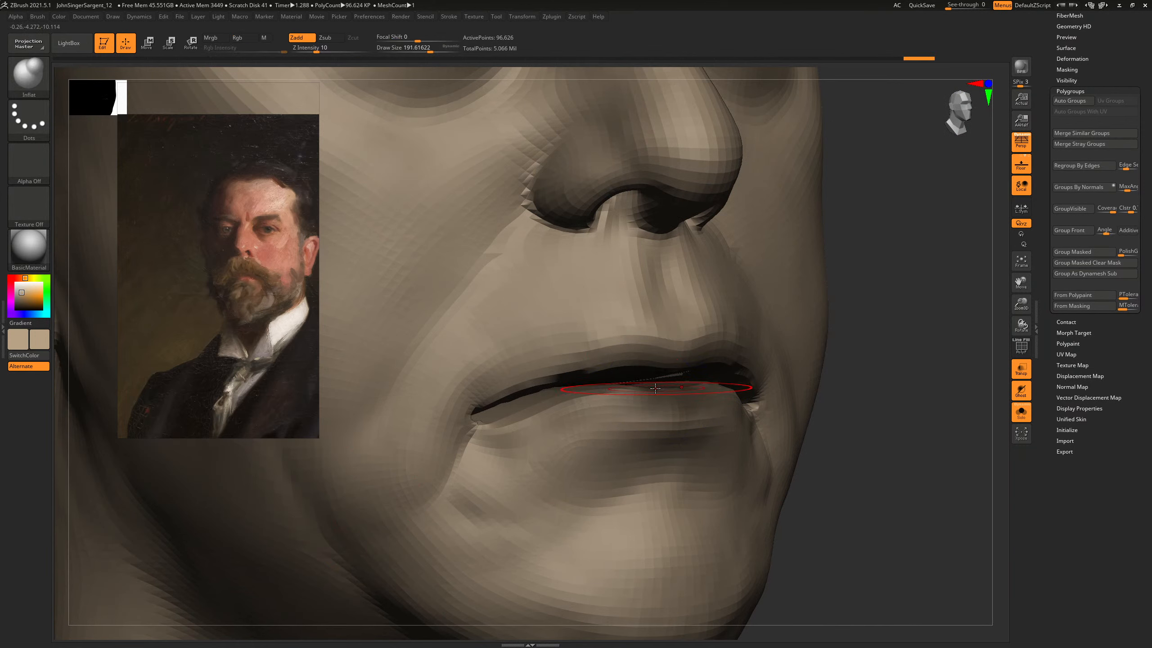
# - Undo the last Inflate stroke and try inflating the lips along the duplicate head's mouth opening again
pyautogui.hotkey('ctrl', 'z')
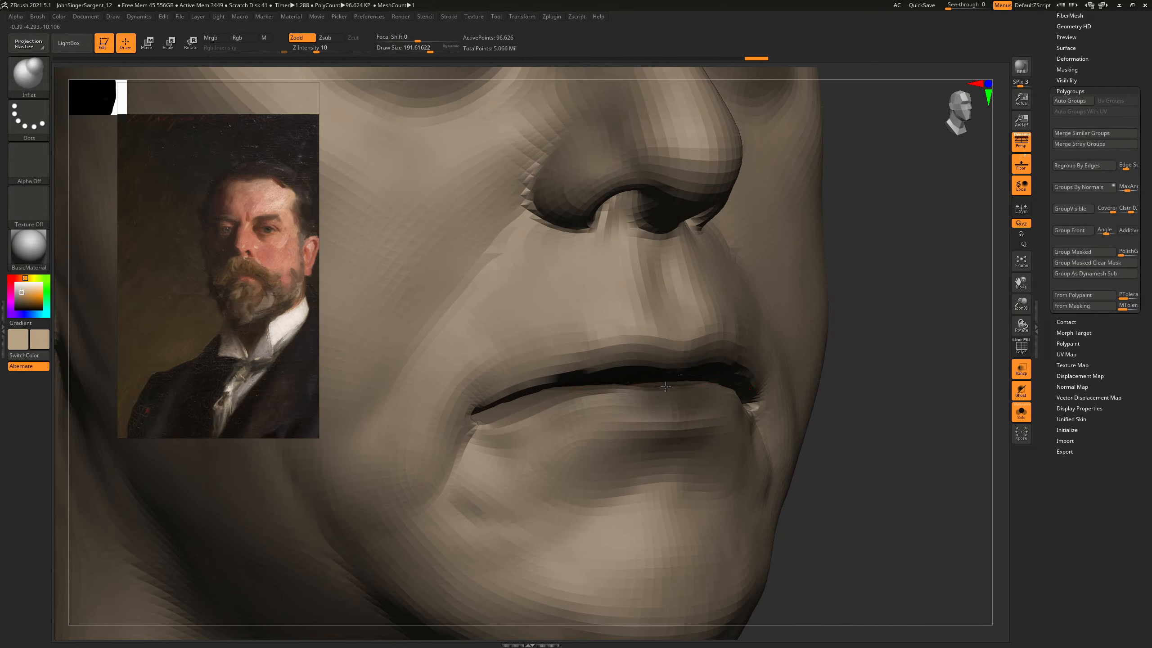
pyautogui.moveTo(666, 387); pyautogui.dragTo(720, 373)
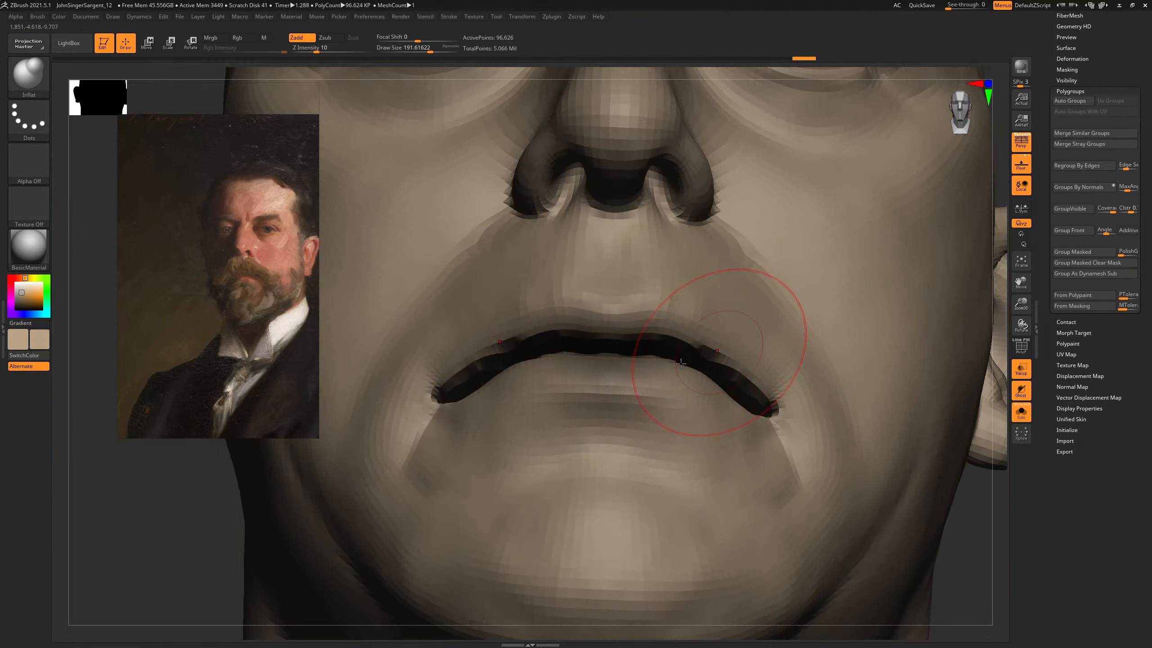
pyautogui.moveTo(730, 349)
pyautogui.mouseDown()
pyautogui.moveTo(640, 348)
pyautogui.moveTo(609, 329)
pyautogui.moveTo(589, 349)
pyautogui.moveTo(721, 364)
pyautogui.mouseUp()
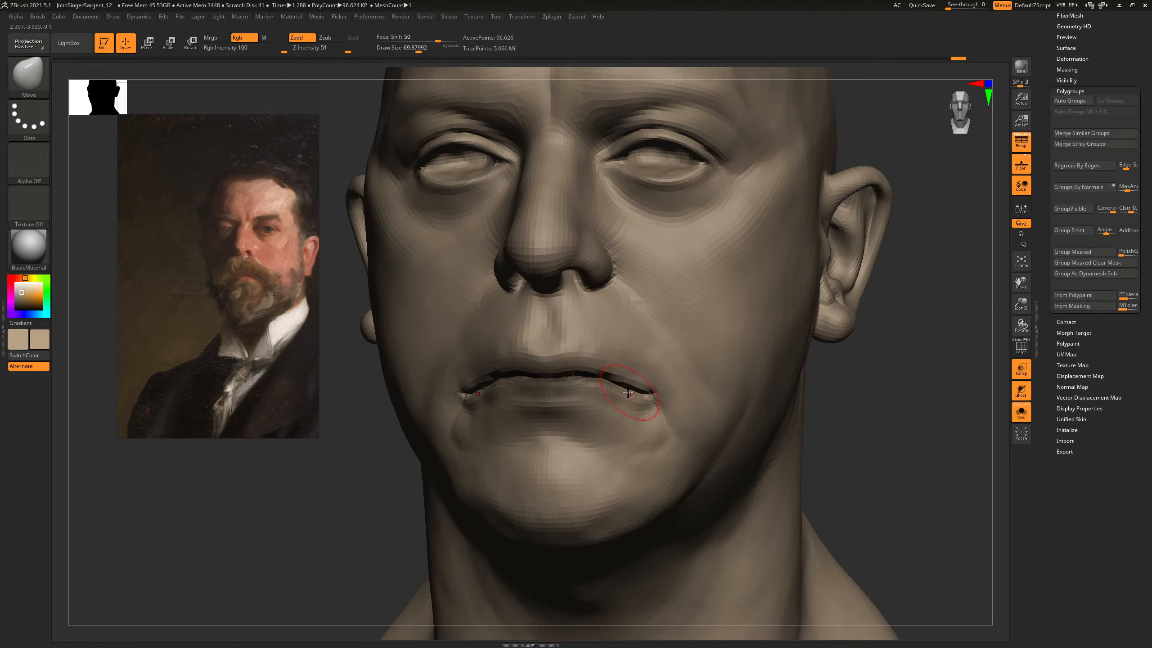
# - Smooth the lip line and mouth corners on the duplicate head
pyautogui.moveTo(657, 407)
pyautogui.keyDown('shift'); pyautogui.mouseDown()
pyautogui.moveTo(603, 417)
pyautogui.moveTo(549, 354)
pyautogui.mouseUp(); pyautogui.keyUp('shift')
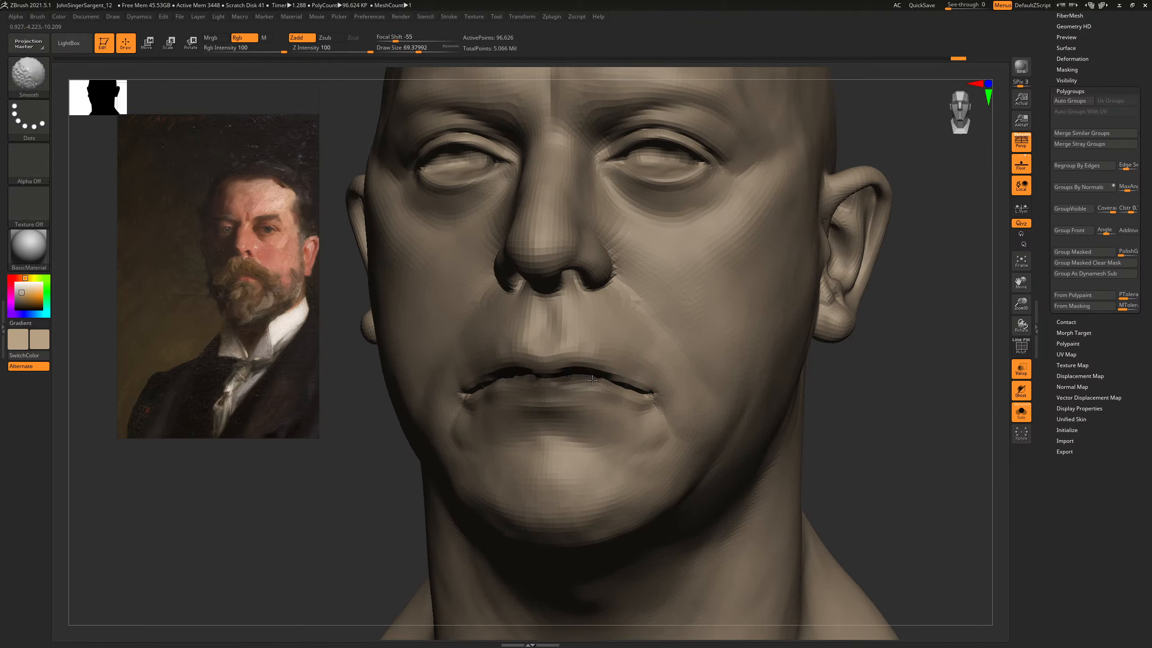
pyautogui.moveTo(462, 390)
pyautogui.keyDown('shift'); pyautogui.mouseDown()
pyautogui.moveTo(643, 398)
pyautogui.moveTo(458, 395)
pyautogui.moveTo(593, 379)
pyautogui.moveTo(453, 394)
pyautogui.moveTo(622, 378)
pyautogui.moveTo(503, 363)
pyautogui.moveTo(476, 373)
pyautogui.mouseUp(); pyautogui.keyUp('shift')
pyautogui.moveTo(870, 345); pyautogui.dragTo(857, 334)
# - Build up the cheek beside the opened mouth on the duplicate head with the ClayBuildup brush
pyautogui.press('b')
pyautogui.press('c')
pyautogui.press('b')
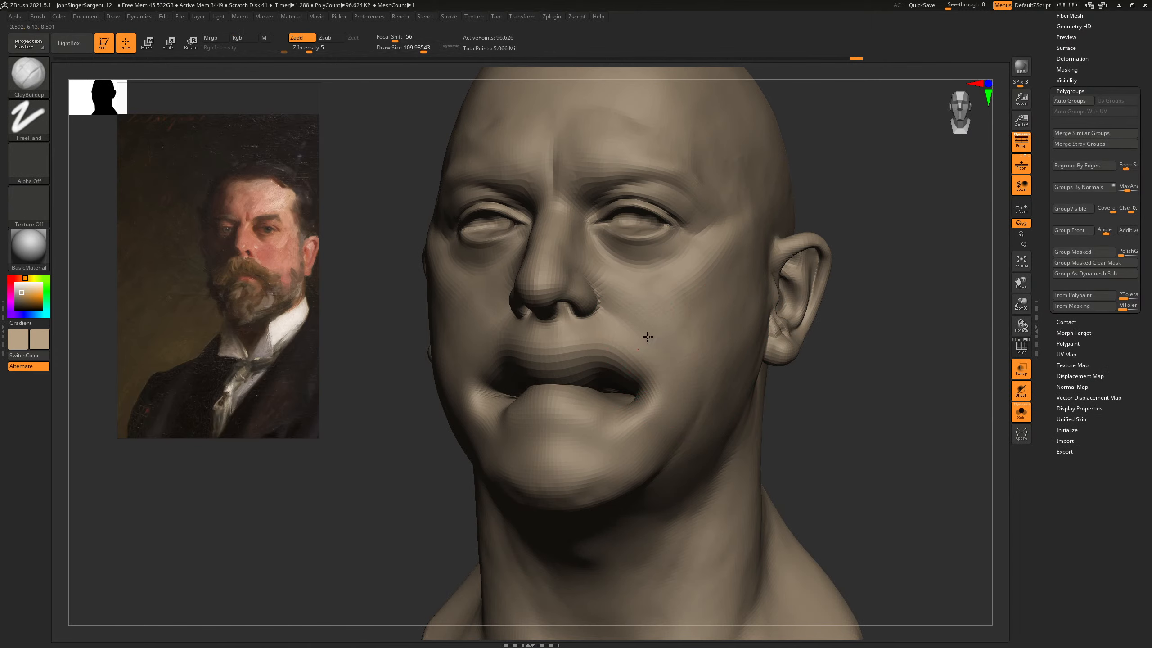
pyautogui.moveTo(653, 336)
pyautogui.mouseDown()
pyautogui.moveTo(690, 372)
pyautogui.moveTo(680, 394)
pyautogui.moveTo(678, 347)
pyautogui.moveTo(610, 315)
pyautogui.moveTo(687, 356)
pyautogui.mouseUp()
pyautogui.moveTo(848, 380); pyautogui.dragTo(738, 378)
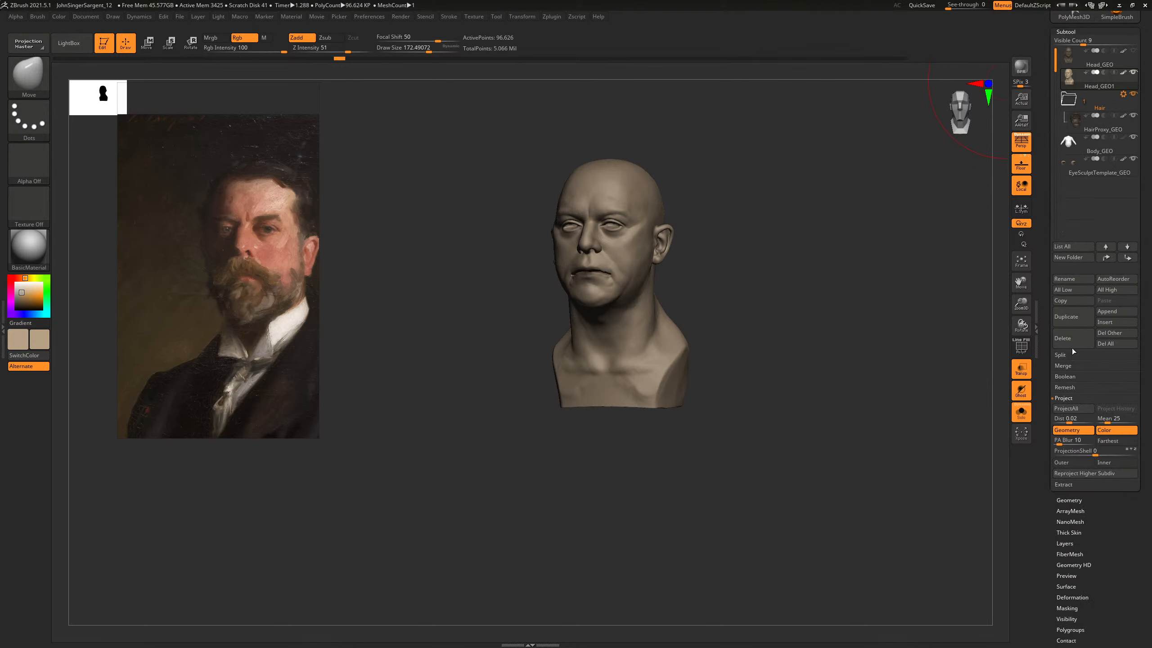
# - Delete the duplicate head subtool Head_GEO1 and turn off Solo mode to bring back the whole figure
pyautogui.click(1115, 322)
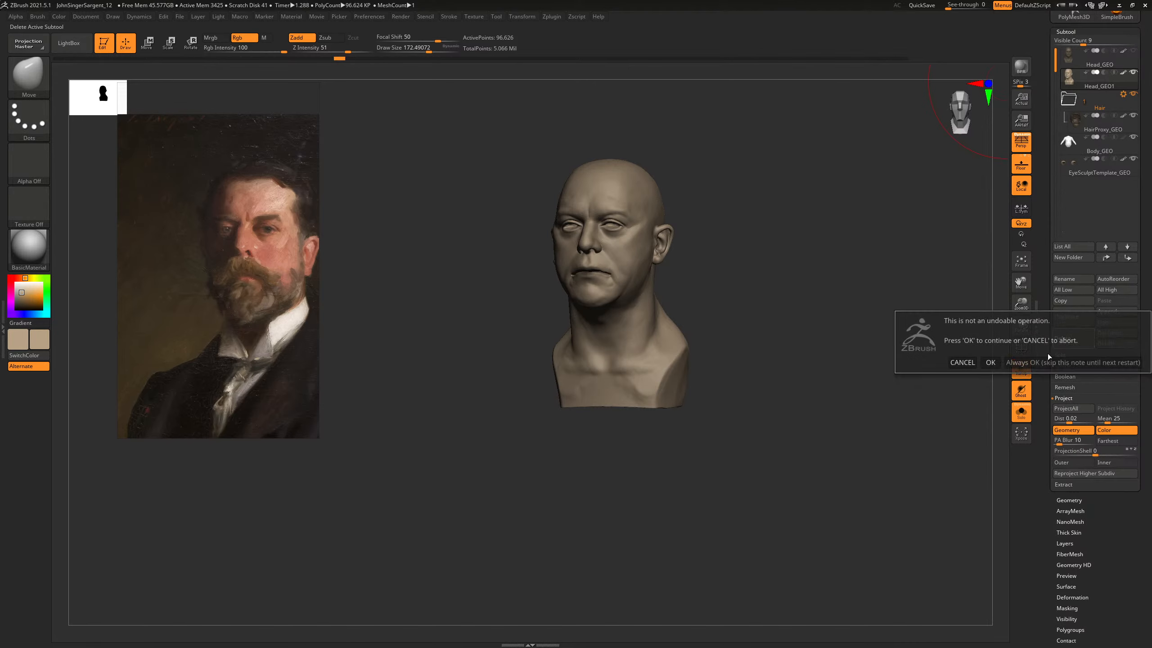
pyautogui.click(986, 362)
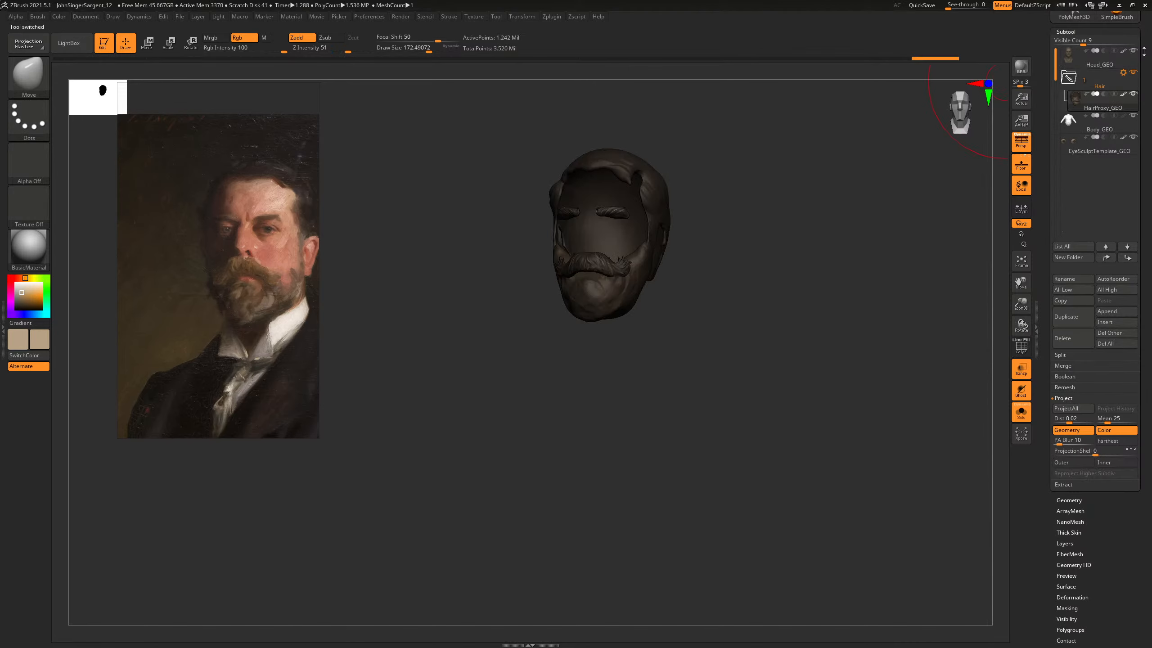
pyautogui.click(1021, 411)
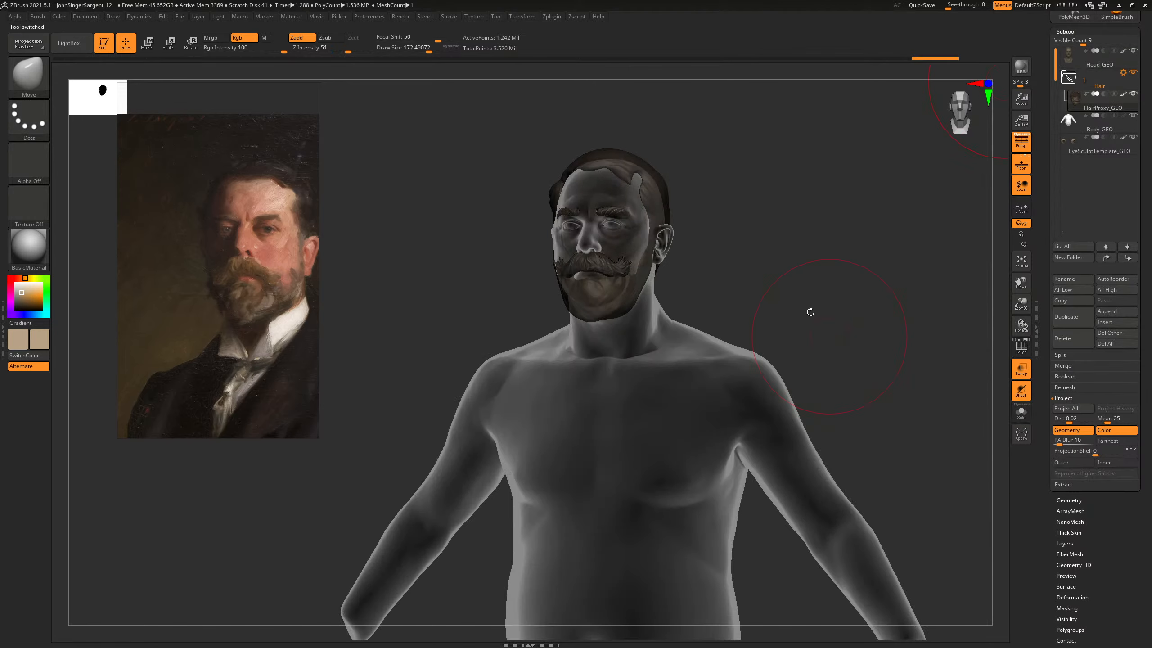